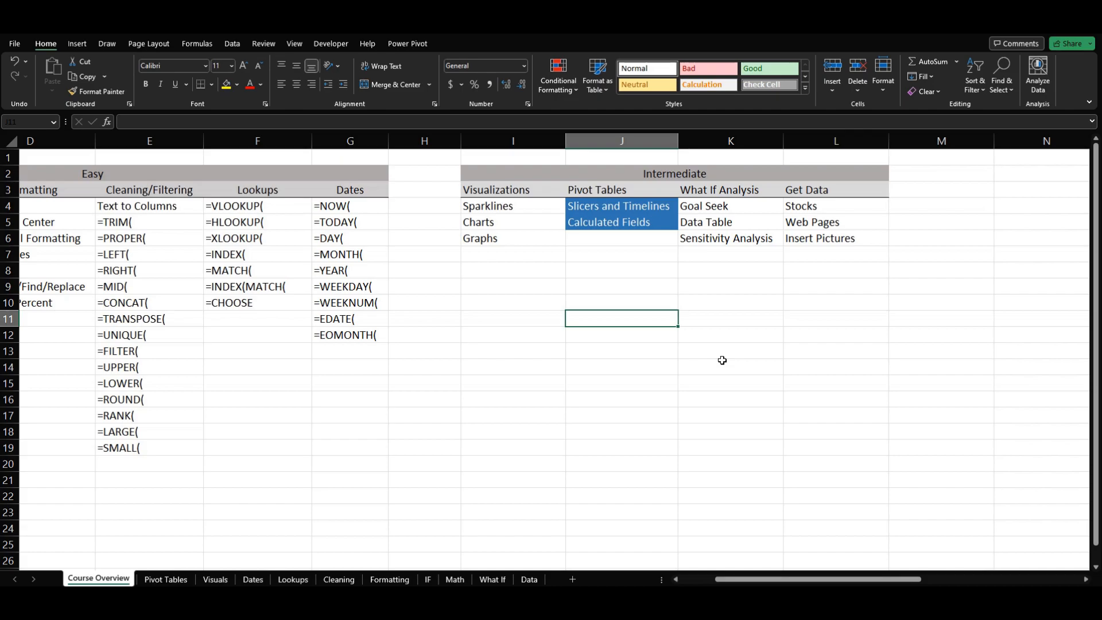
# Switch from the course overview to the Excel Performance Dashboard workbook
pyautogui.click(658, 257)
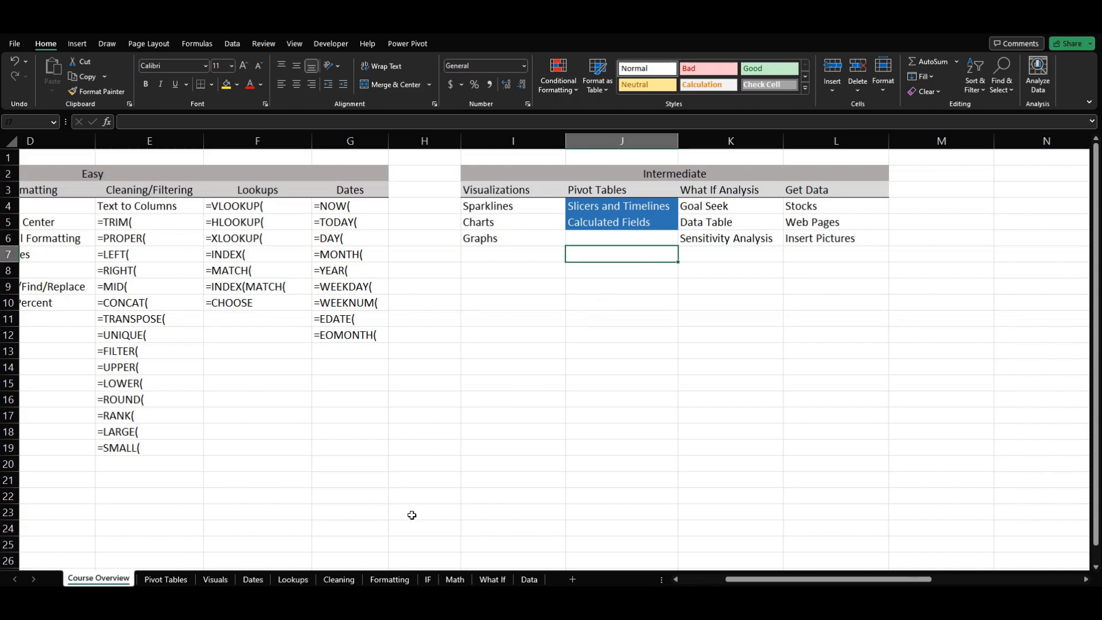
pyautogui.moveTo(651, 602)
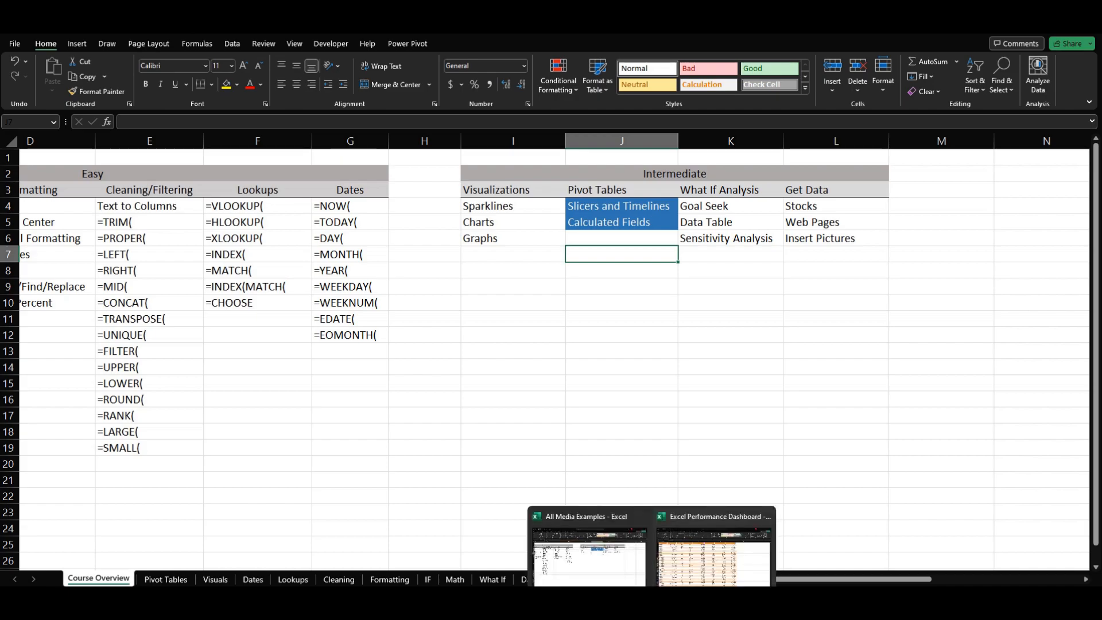
pyautogui.click(713, 554)
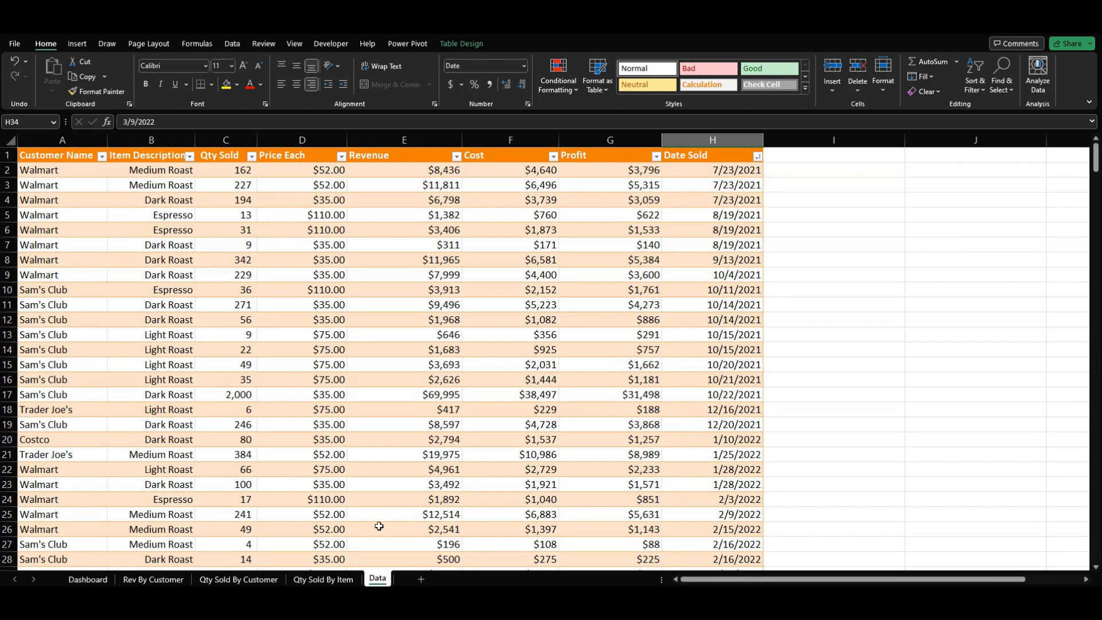
# On the Dashboard sheet, filter the charts to Trader Joe's with the Customer Name slicer and clear that filter
pyautogui.click(87, 579)
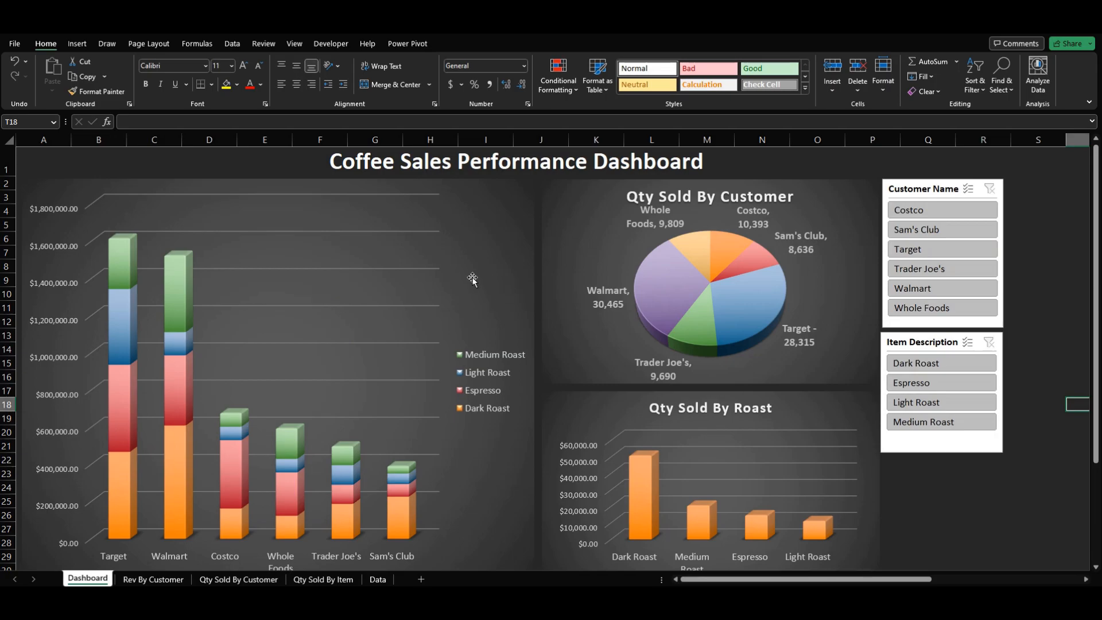
pyautogui.click(948, 271)
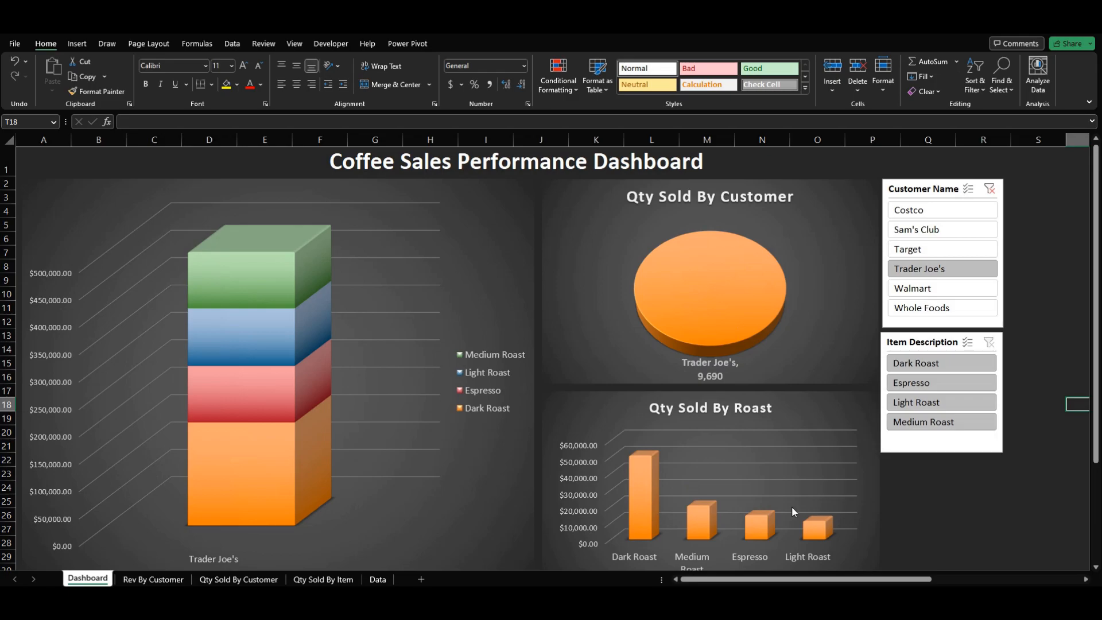
pyautogui.click(989, 189)
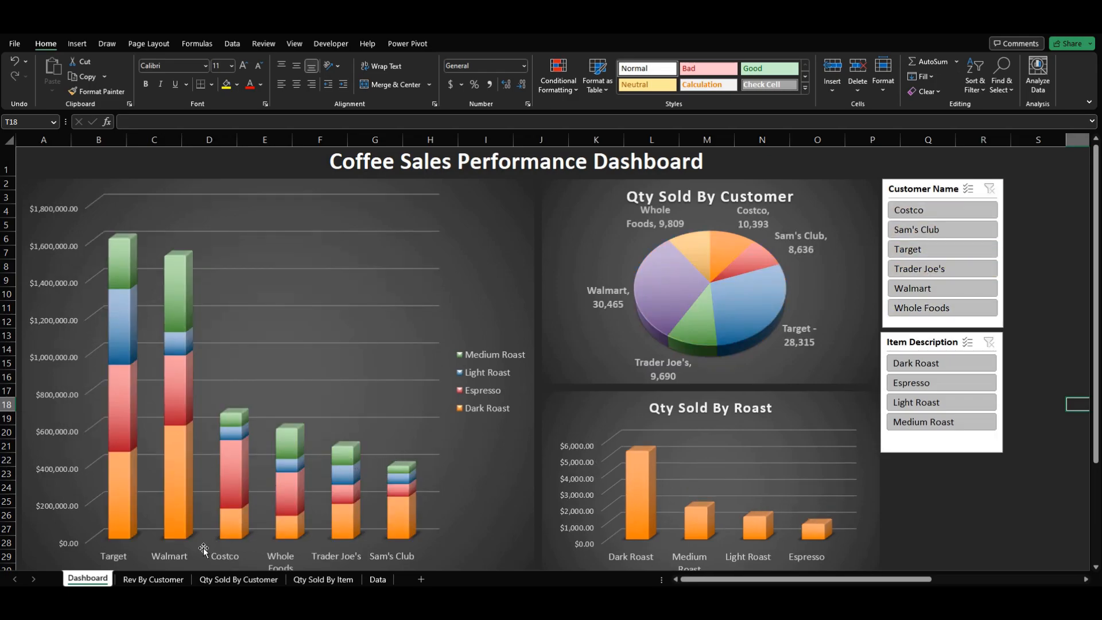
# Compare the sales records on the Data sheet with the charts on the Dashboard sheet
pyautogui.click(378, 579)
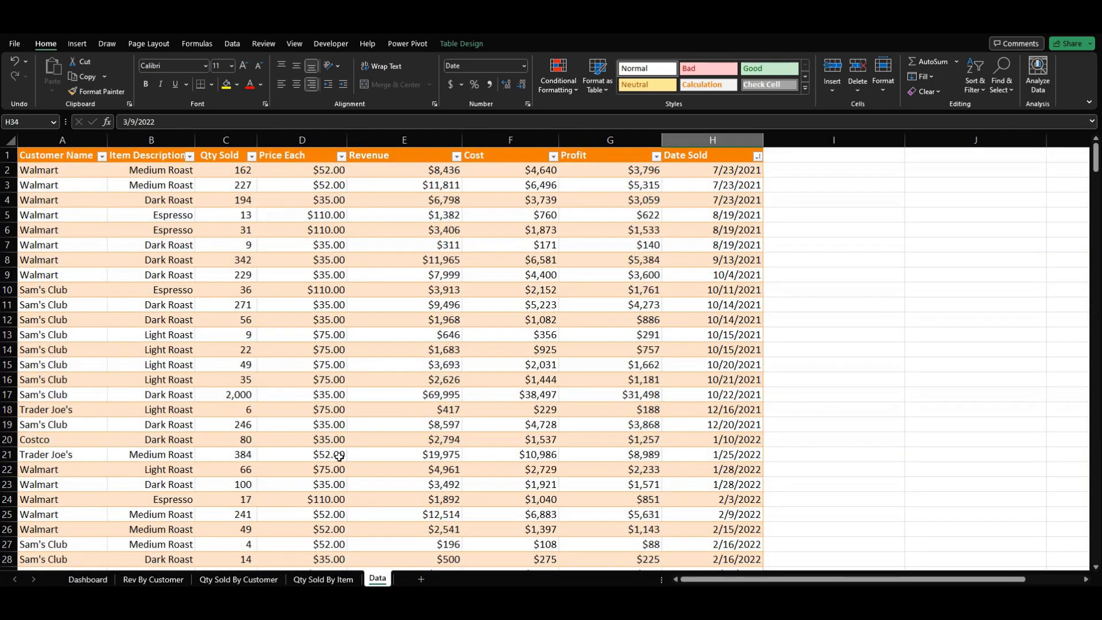
pyautogui.click(88, 579)
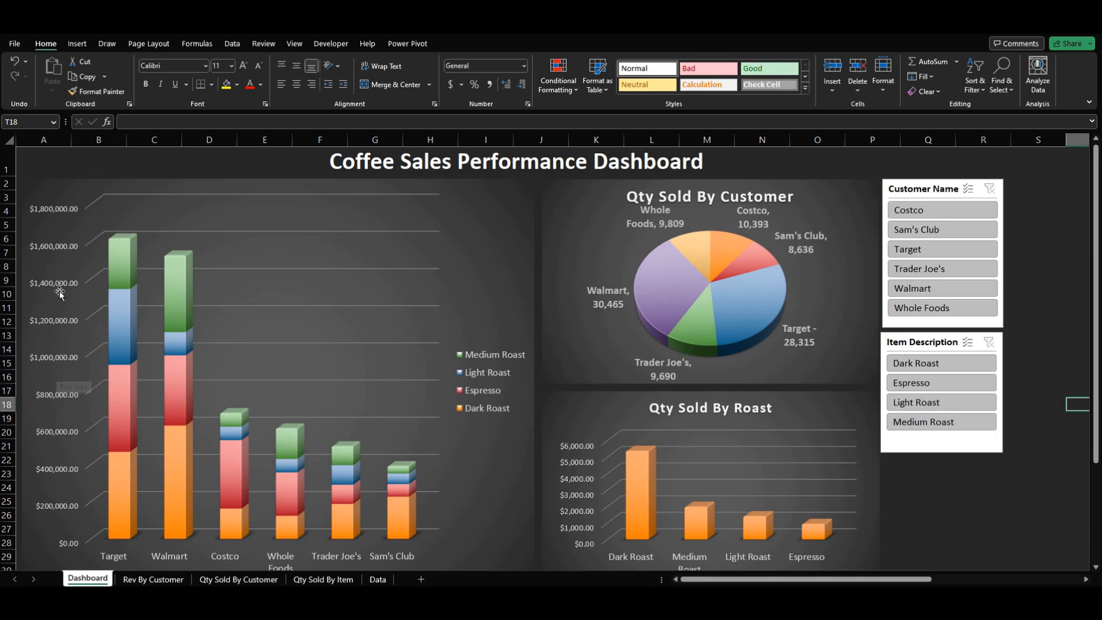
pyautogui.click(376, 579)
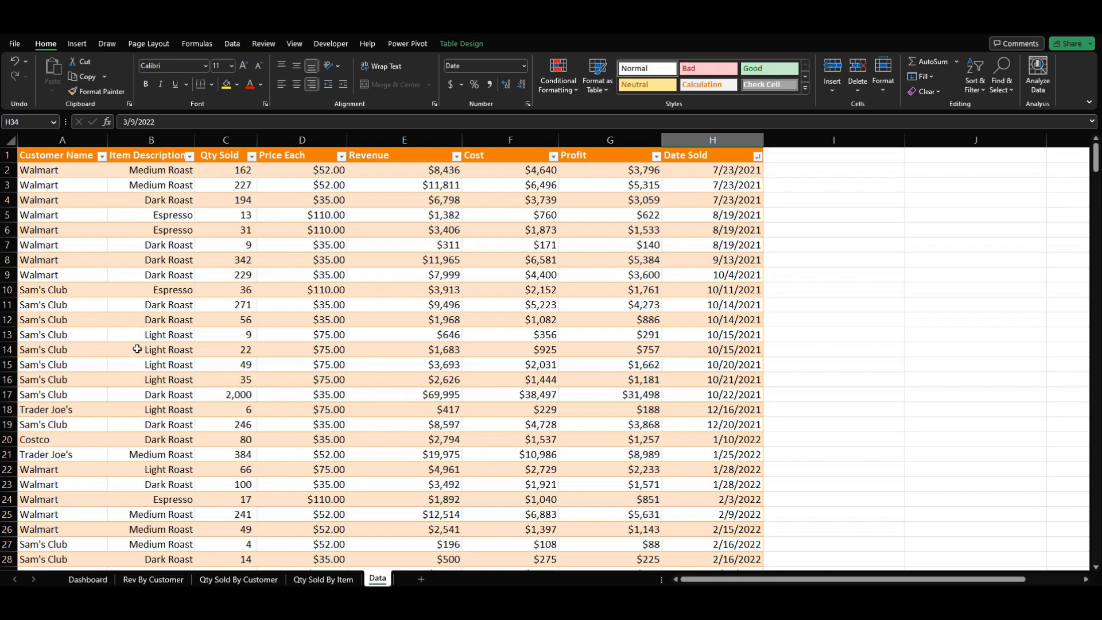
pyautogui.click(88, 579)
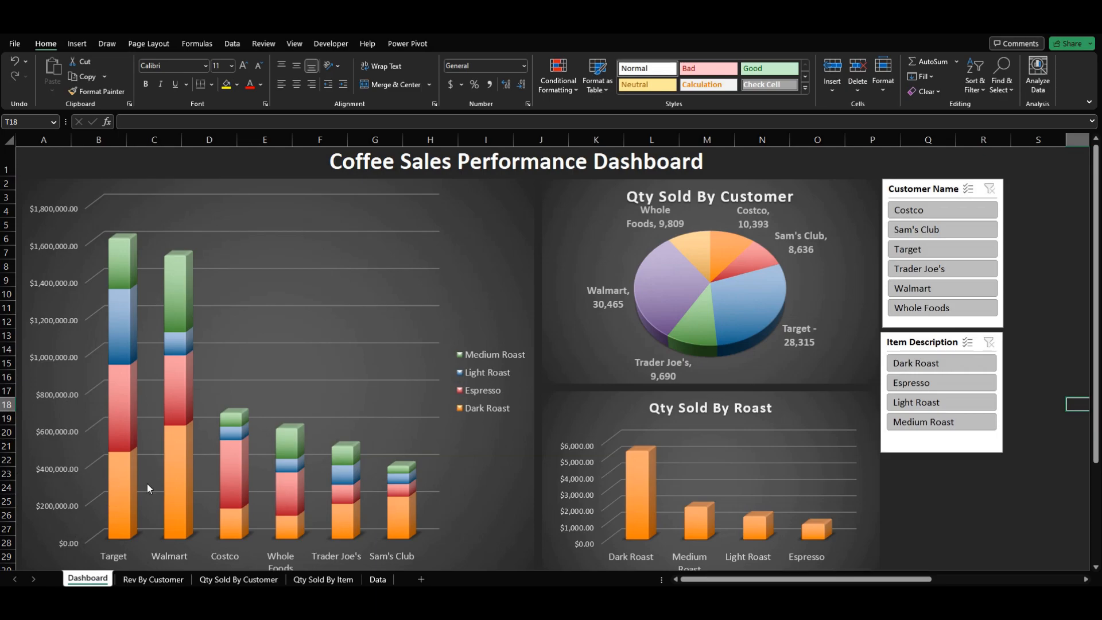
pyautogui.click(376, 579)
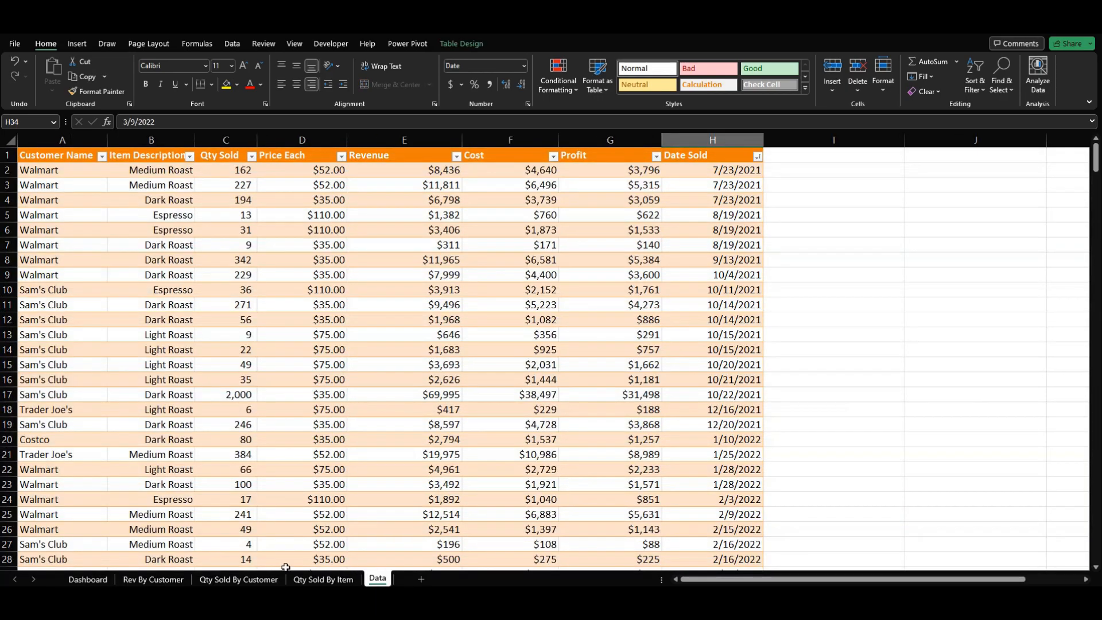
# Show the field list of the revenue pivot table on the Rev By Customer sheet
pyautogui.click(152, 580)
pyautogui.click(151, 275)
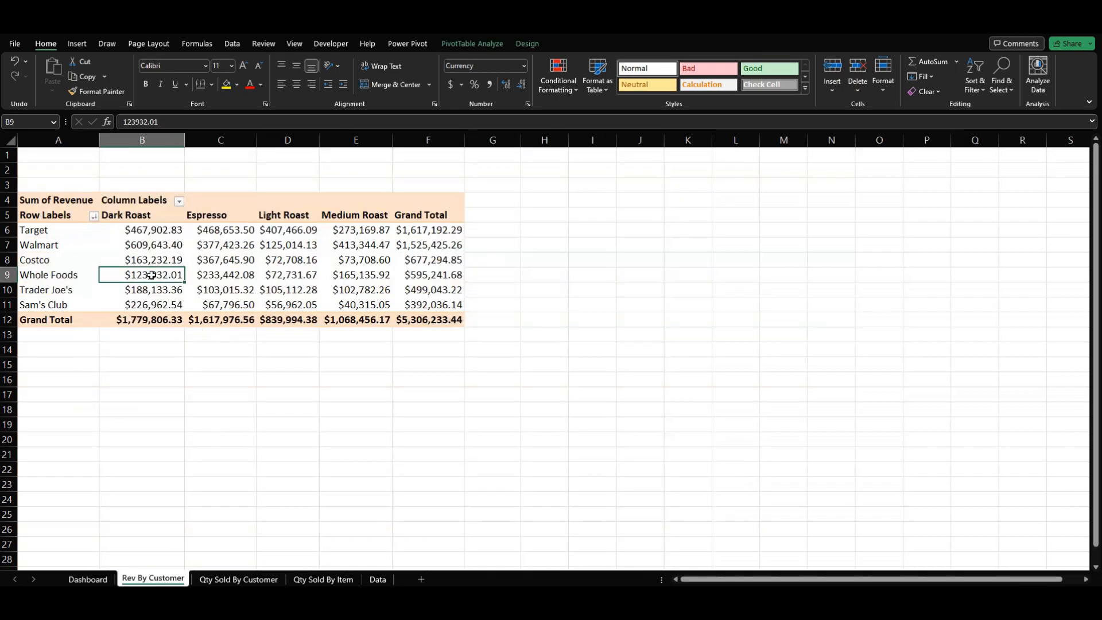
pyautogui.rightClick(288, 245)
pyautogui.click(320, 459)
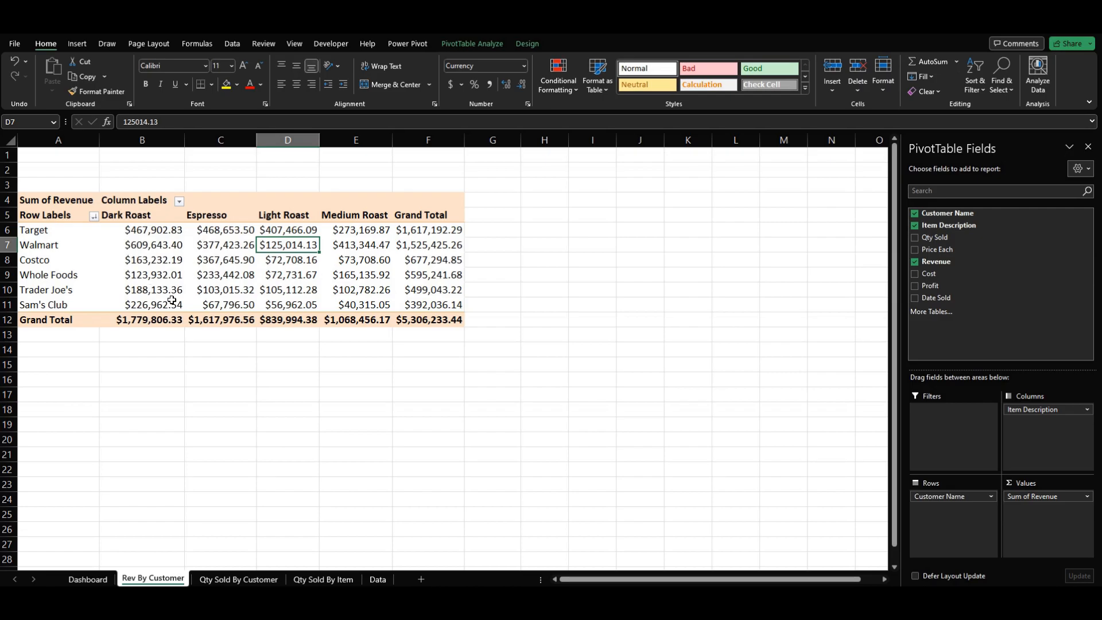
# Compare the Data sheet's columns with the Rev By Customer pivot table and the Dashboard charts
pyautogui.click(376, 580)
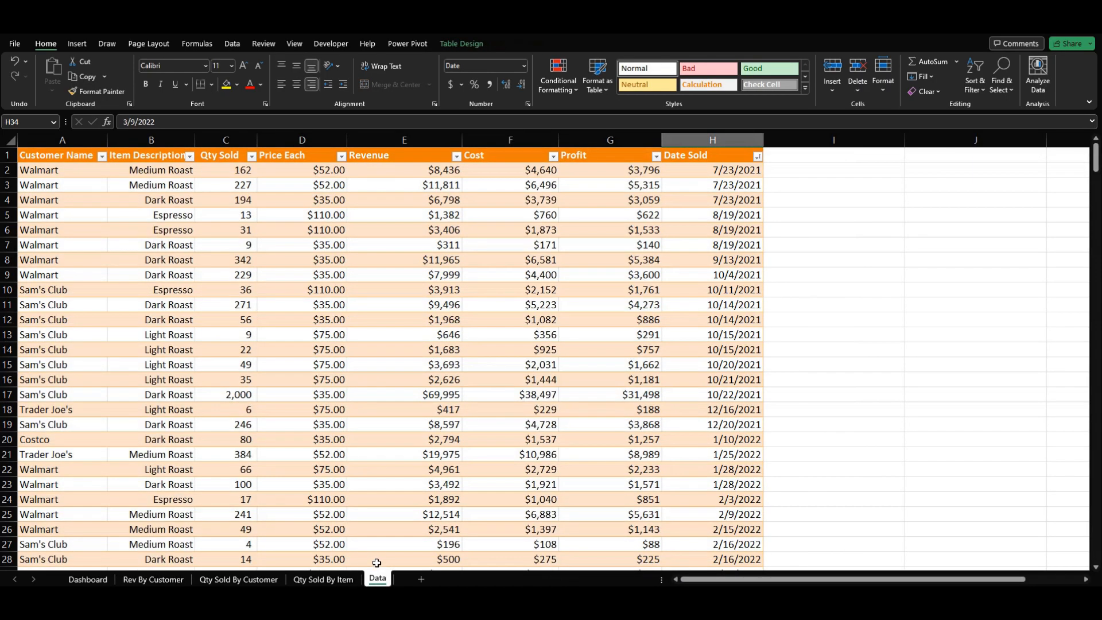
pyautogui.click(155, 580)
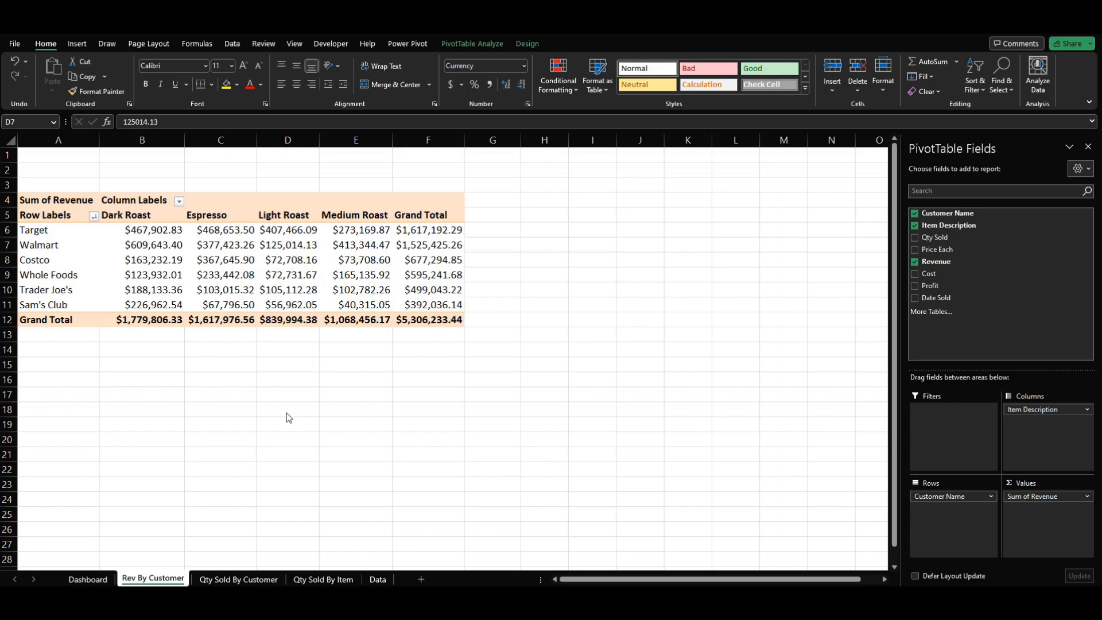
pyautogui.click(102, 578)
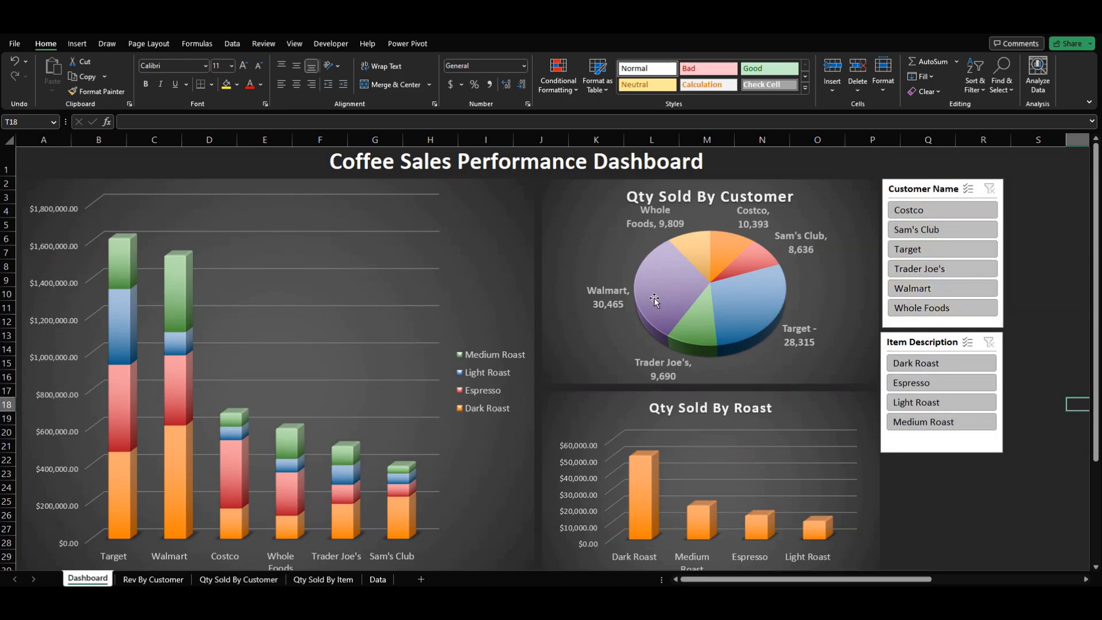
# Switch to the All Media Examples workbook and open its Pivot Tables sheet
pyautogui.moveTo(651, 602)
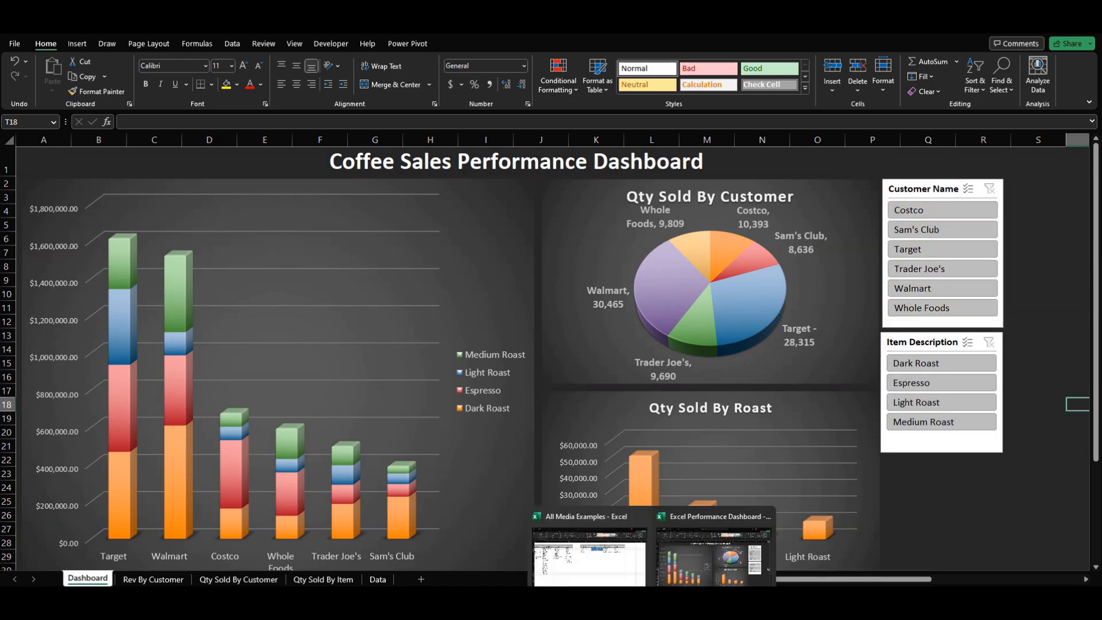
pyautogui.click(607, 580)
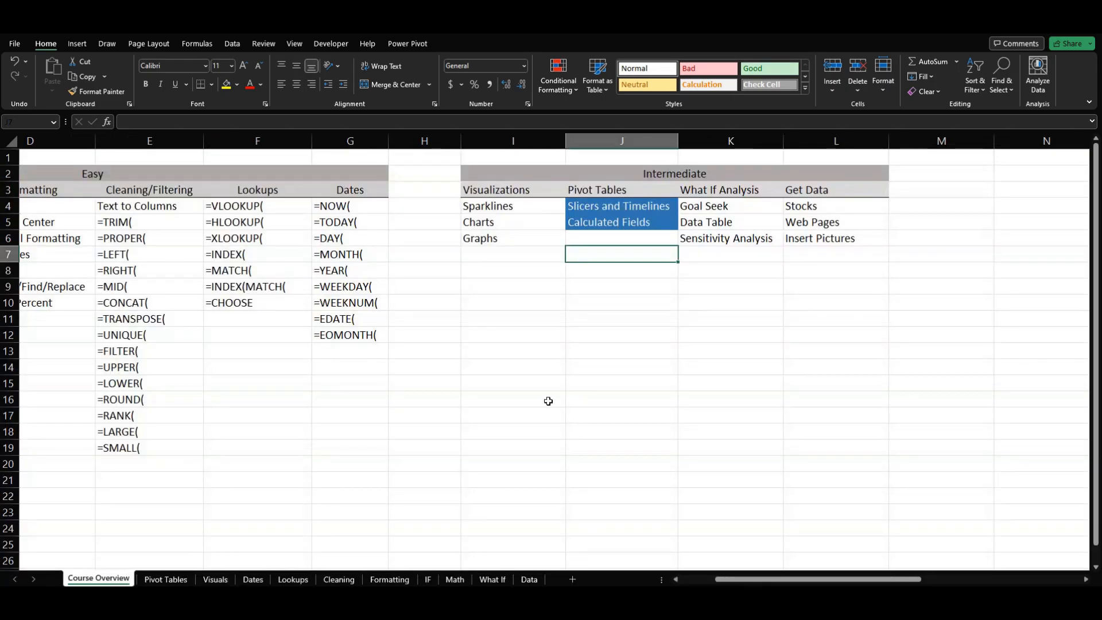
pyautogui.click(506, 351)
pyautogui.click(166, 579)
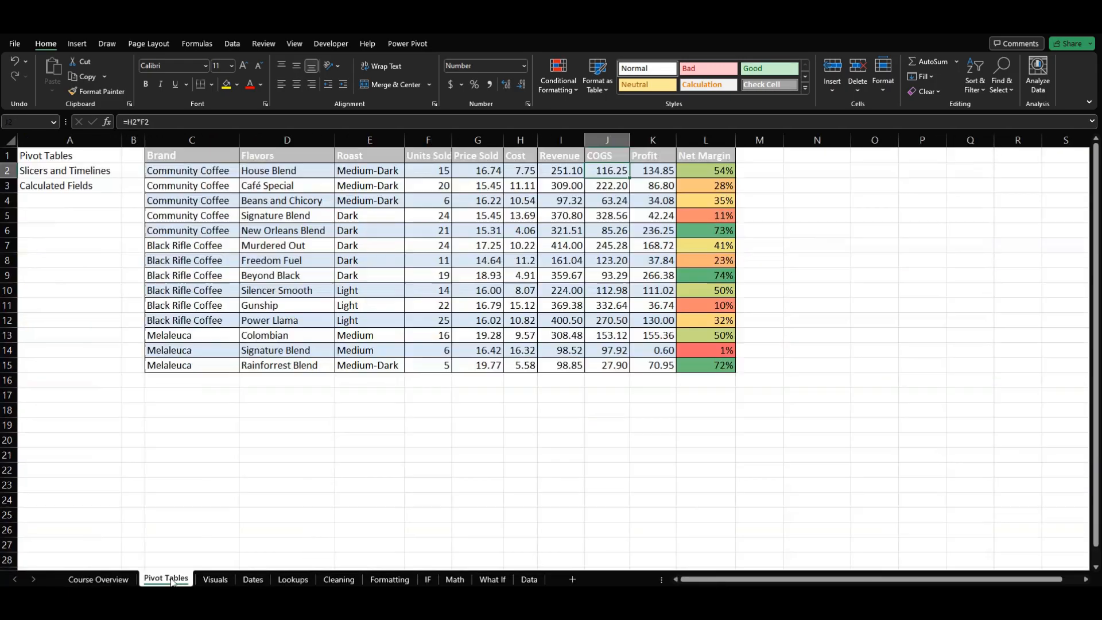
# Widen the Units Sold and Cost columns of the coffee table so their headers fit
pyautogui.click(447, 458)
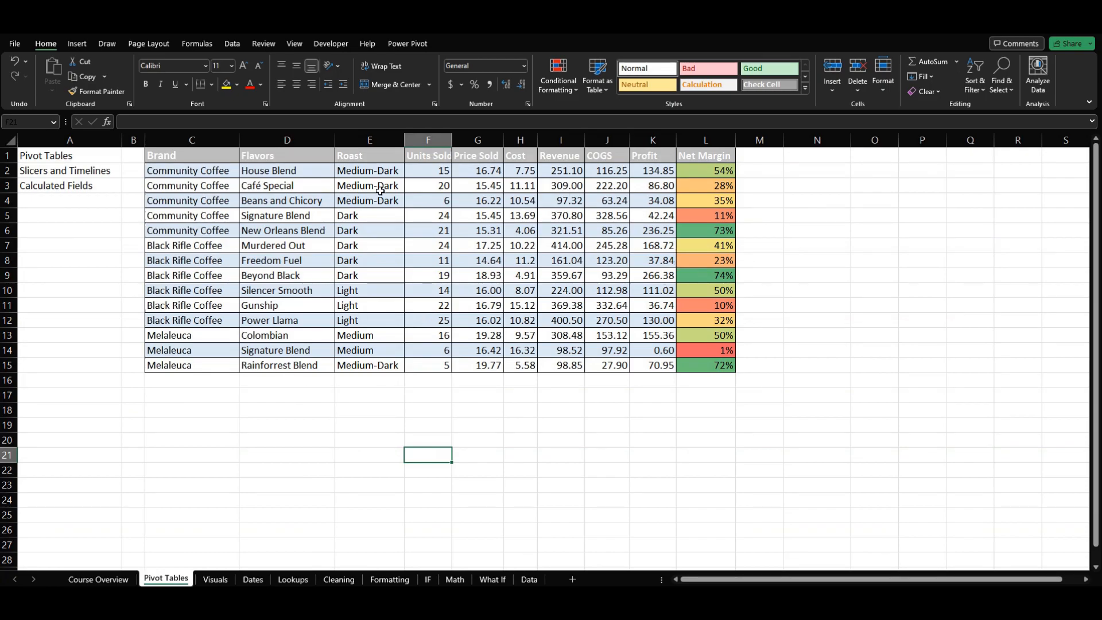
pyautogui.moveTo(450, 142); pyautogui.dragTo(458, 141)
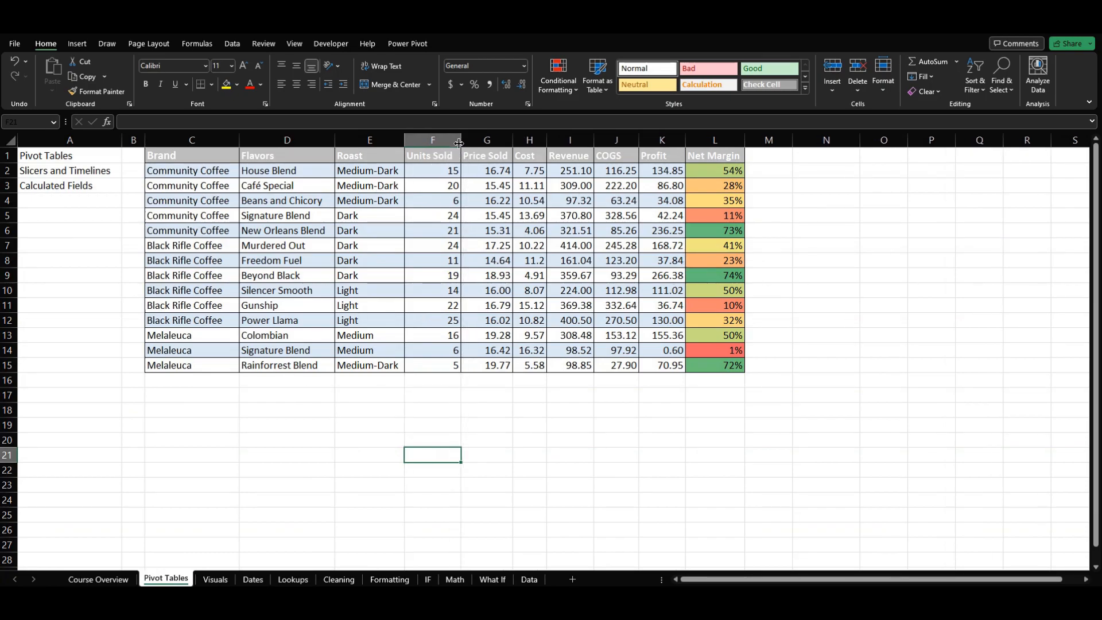
pyautogui.click(481, 304)
pyautogui.click(434, 219)
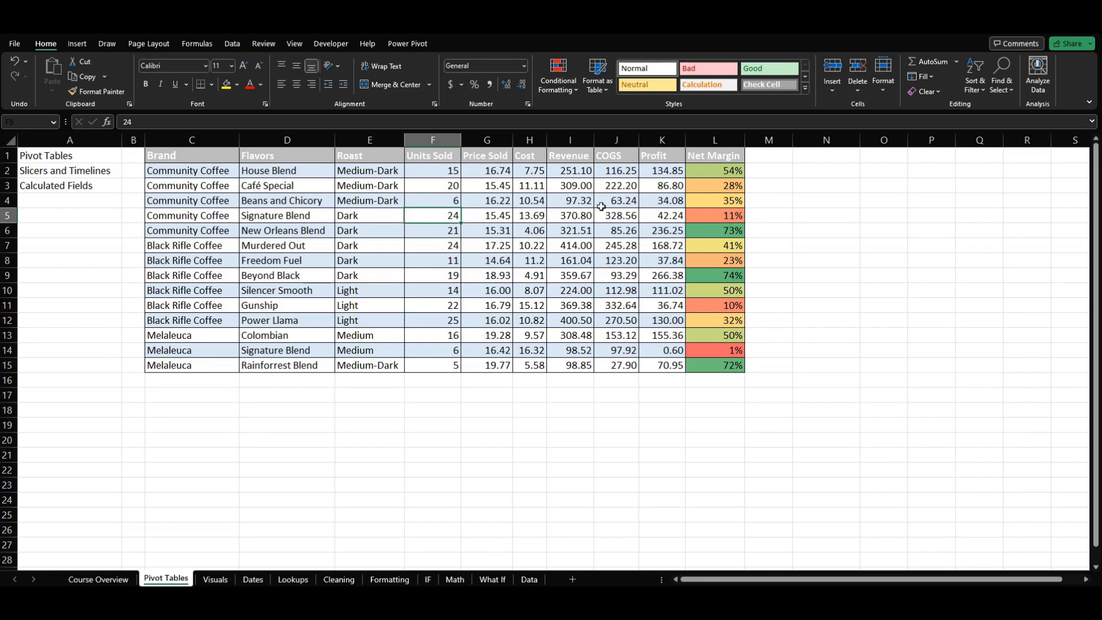
pyautogui.moveTo(546, 140); pyautogui.dragTo(552, 138)
pyautogui.click(576, 411)
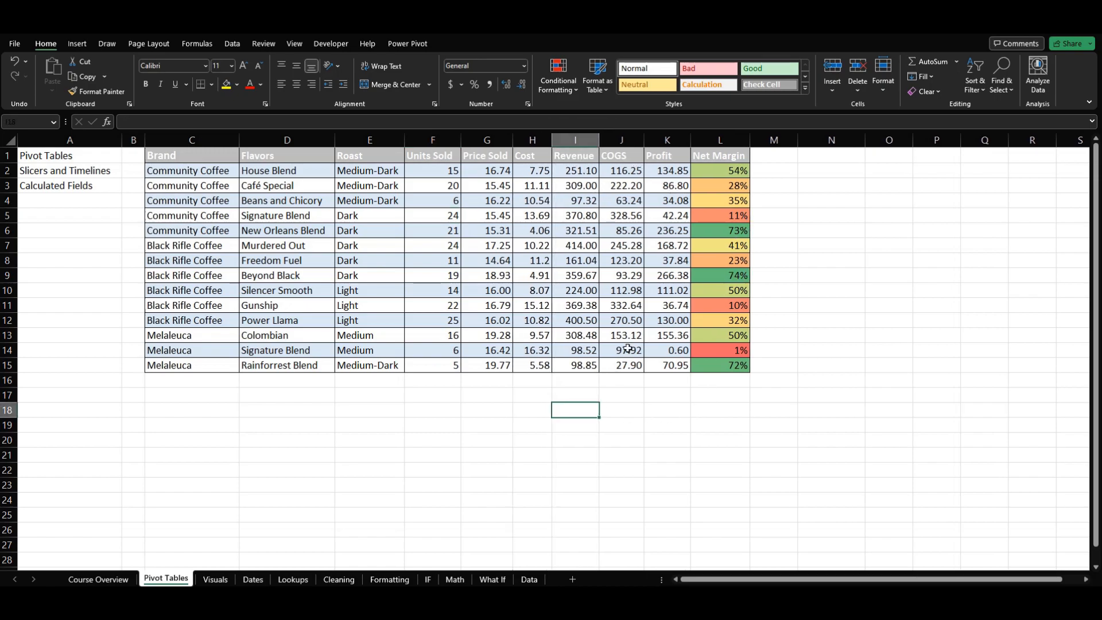
# Insert a pivot table from the coffee data range C1:L15, placed on the existing worksheet at cell N1
pyautogui.click(195, 238)
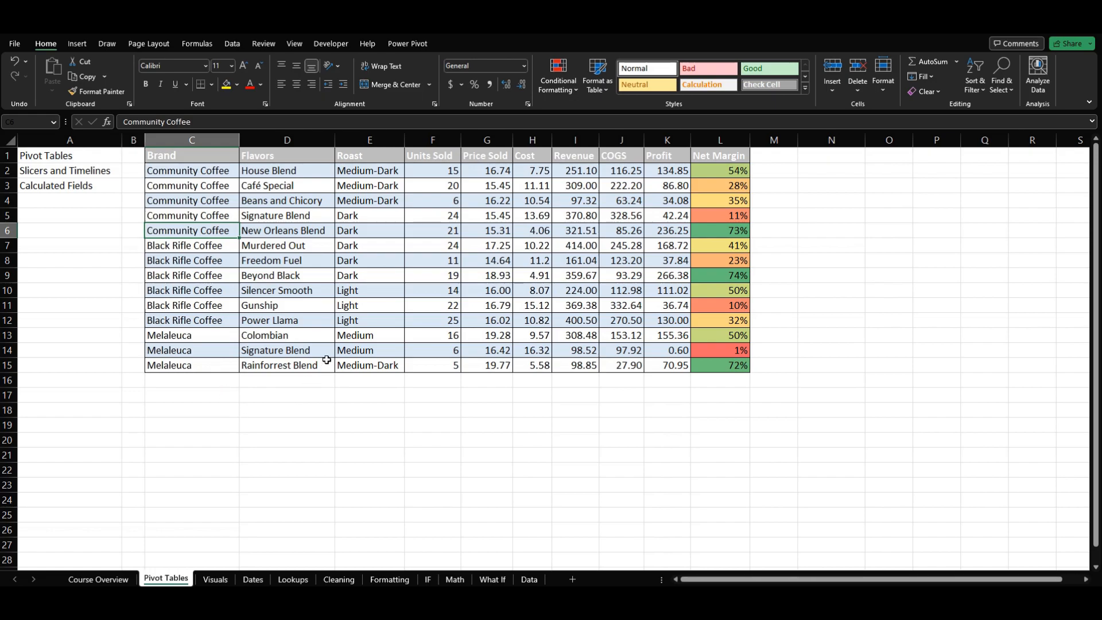
pyautogui.click(274, 201)
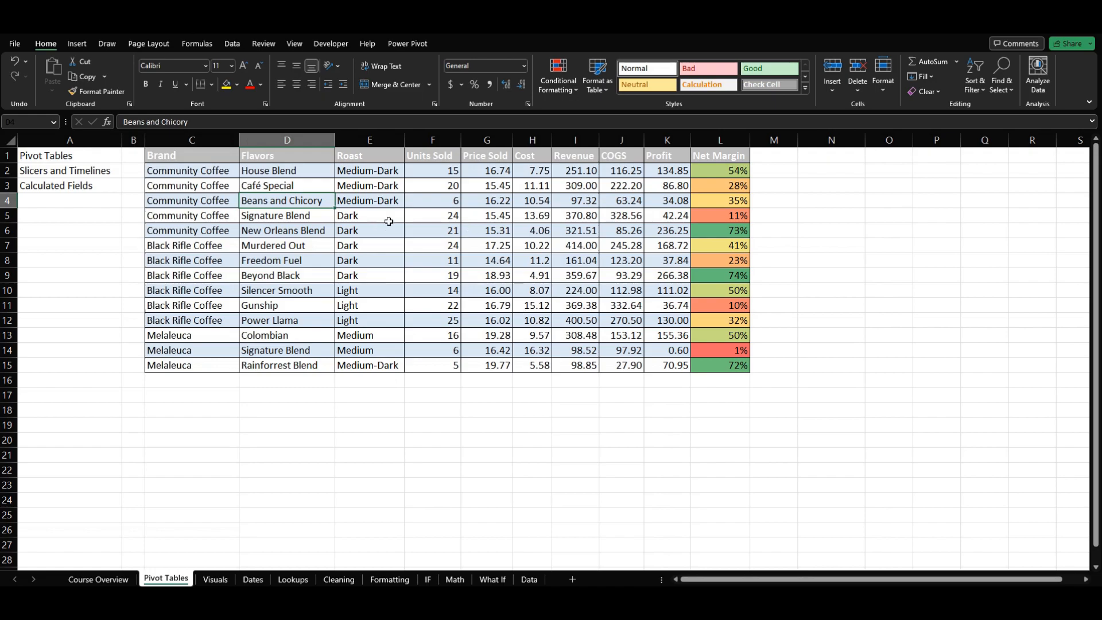
pyautogui.click(75, 43)
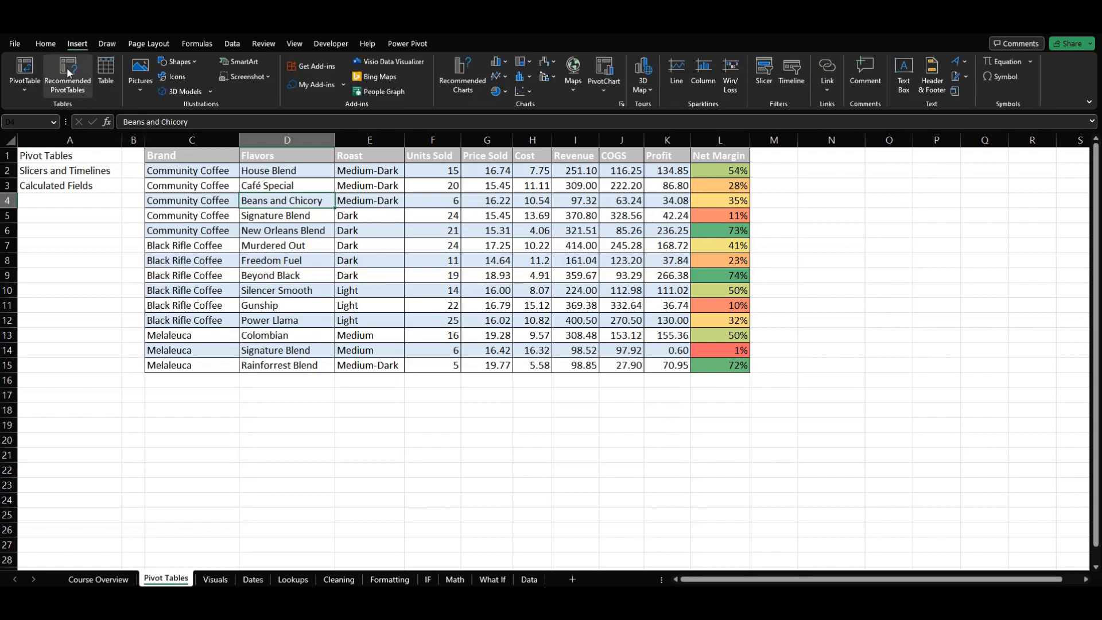
pyautogui.click(20, 74)
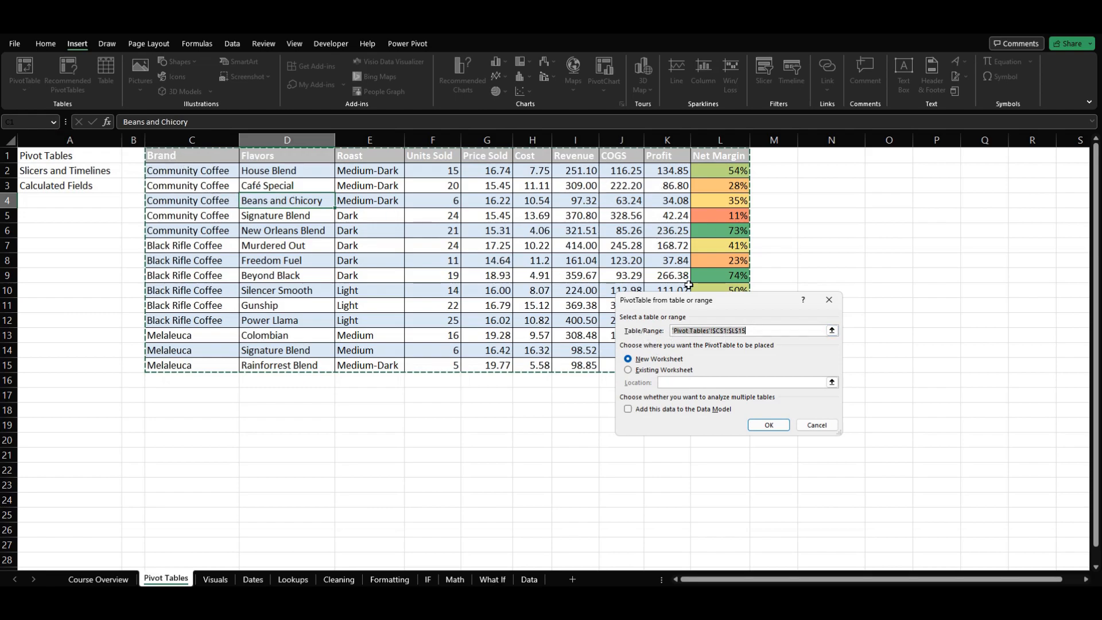
pyautogui.moveTo(740, 313); pyautogui.dragTo(883, 294)
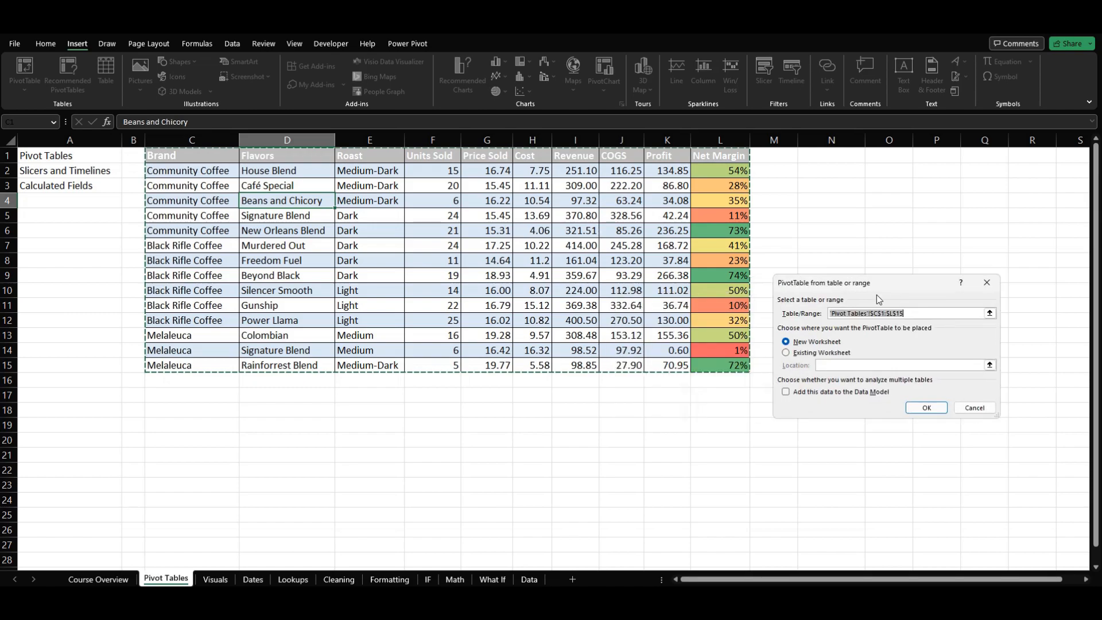
pyautogui.click(787, 355)
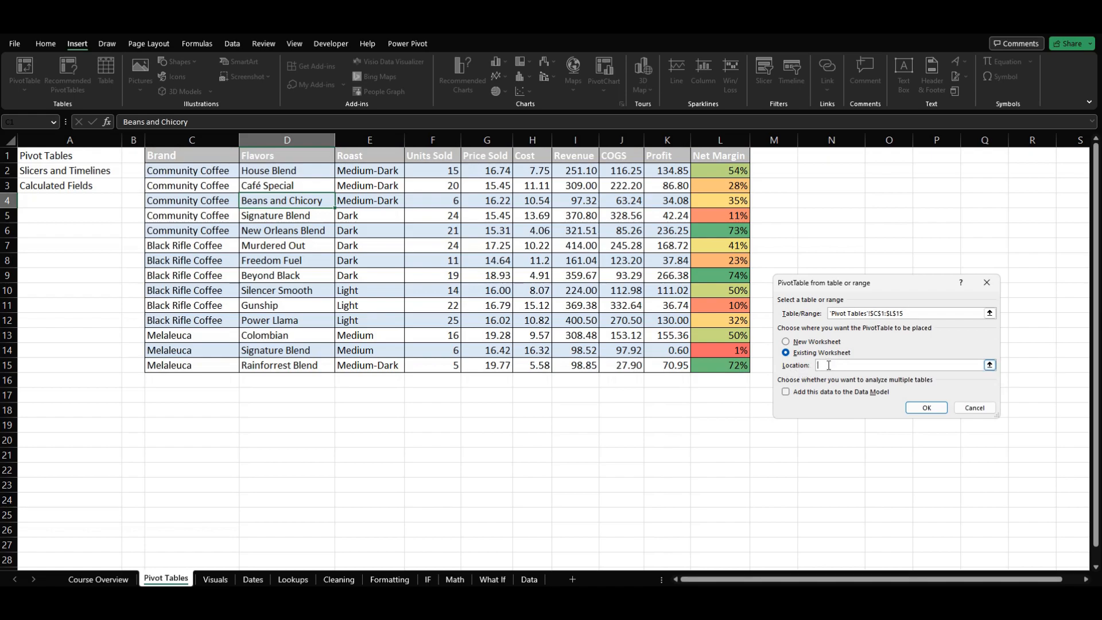
pyautogui.click(822, 162)
pyautogui.click(926, 408)
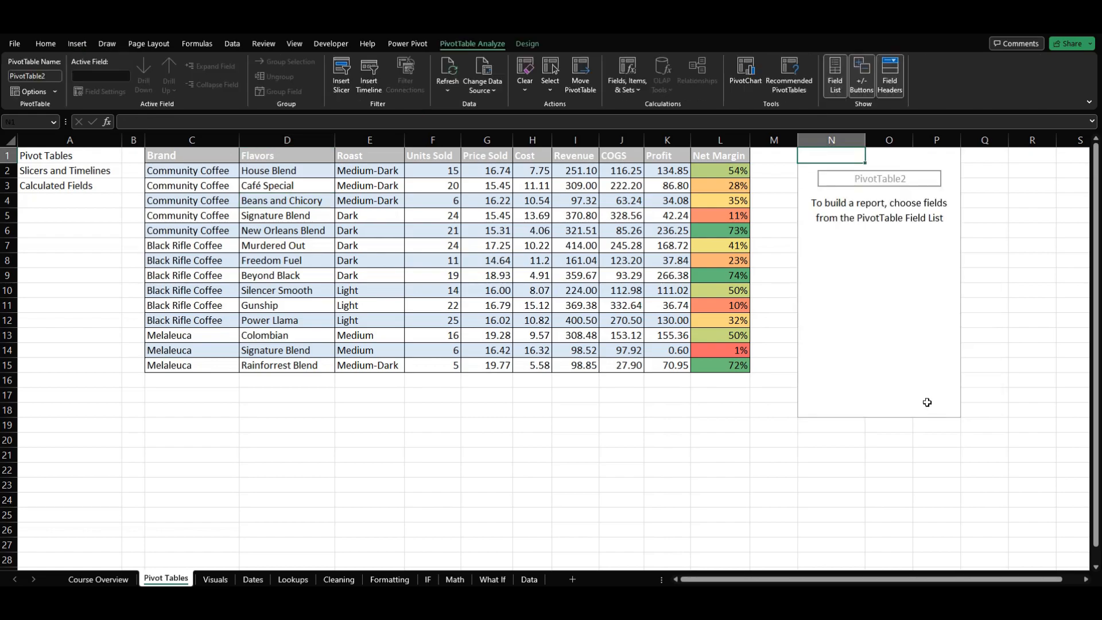
# Add Brand as the pivot table's rows and the sum of Profit as its values
pyautogui.moveTo(737, 579); pyautogui.dragTo(803, 579)
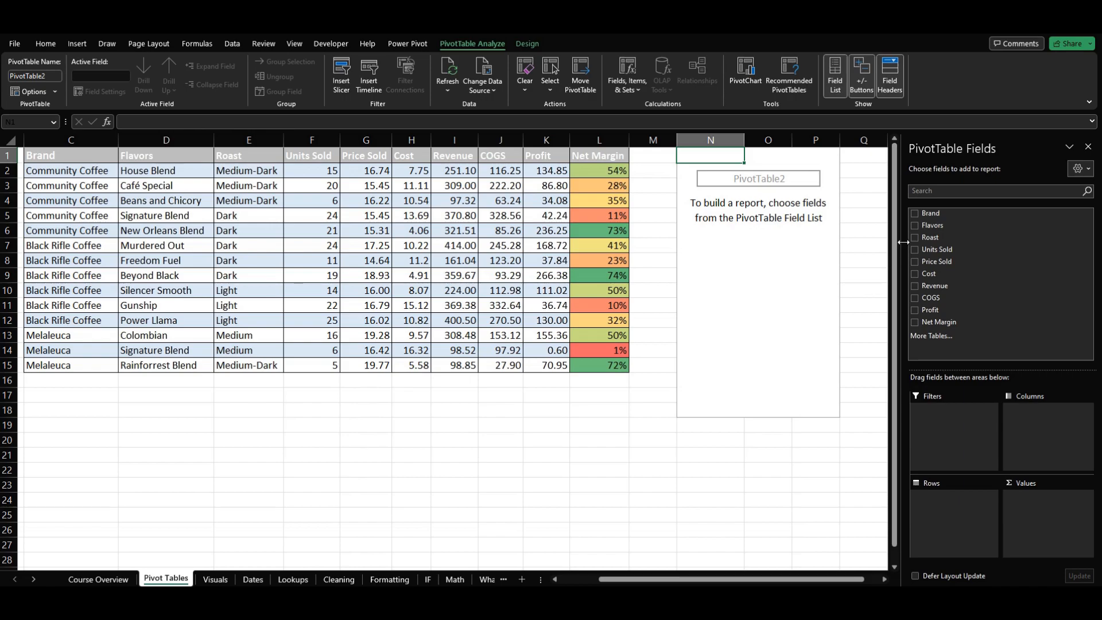
pyautogui.click(916, 215)
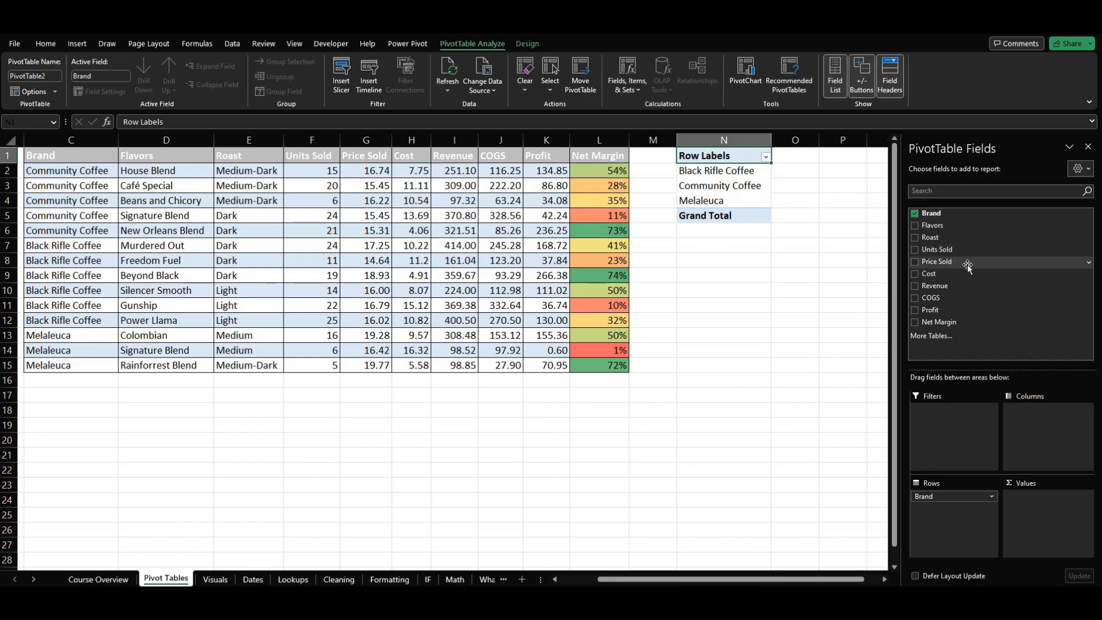
pyautogui.click(915, 311)
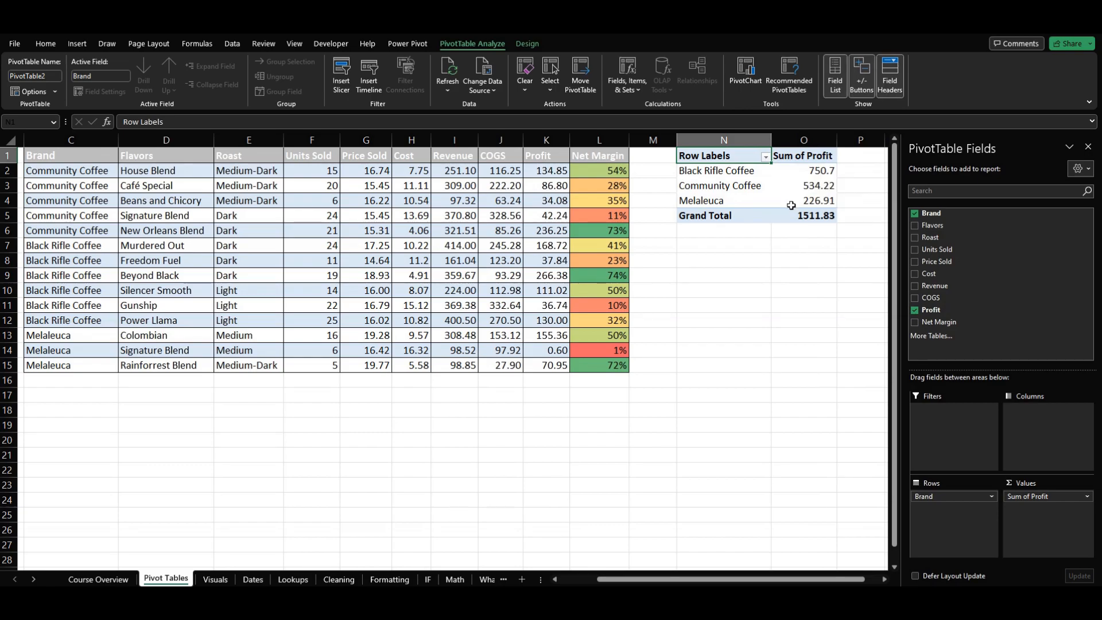
pyautogui.moveTo(791, 203)
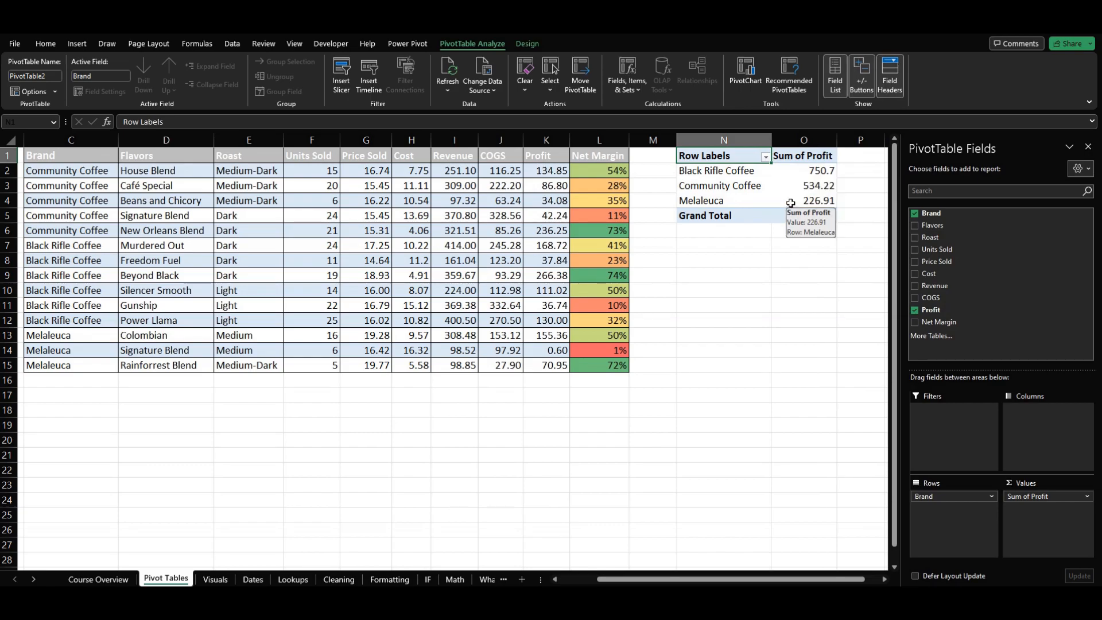
pyautogui.click(793, 173)
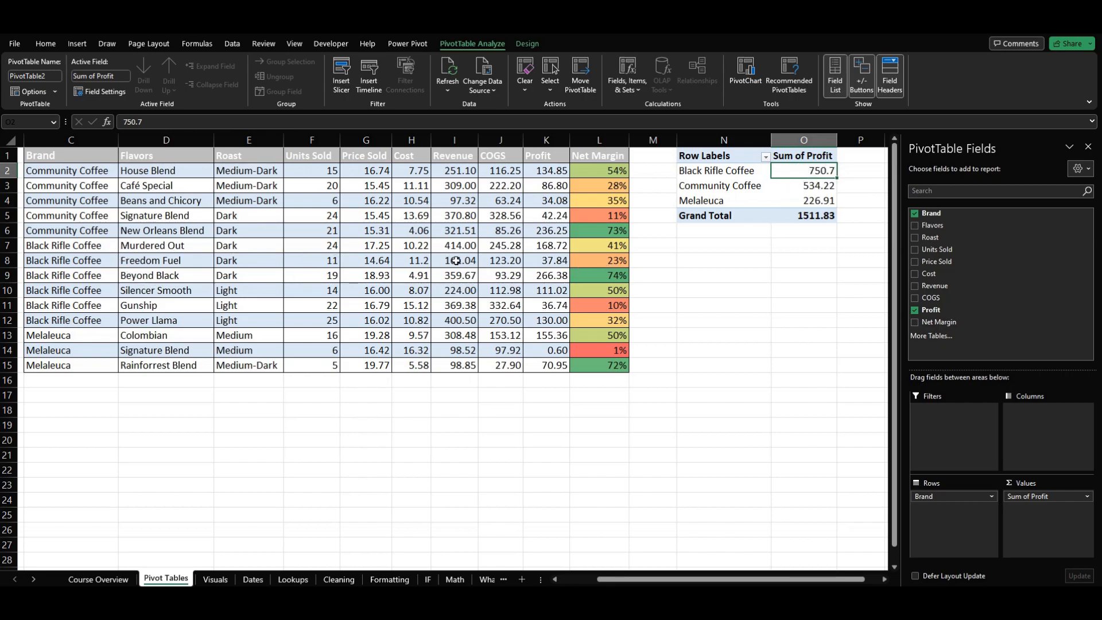
# Compare the Black Rifle Coffee profits in K7:K12 with that brand's row in the pivot table
pyautogui.moveTo(538, 251); pyautogui.dragTo(542, 320)
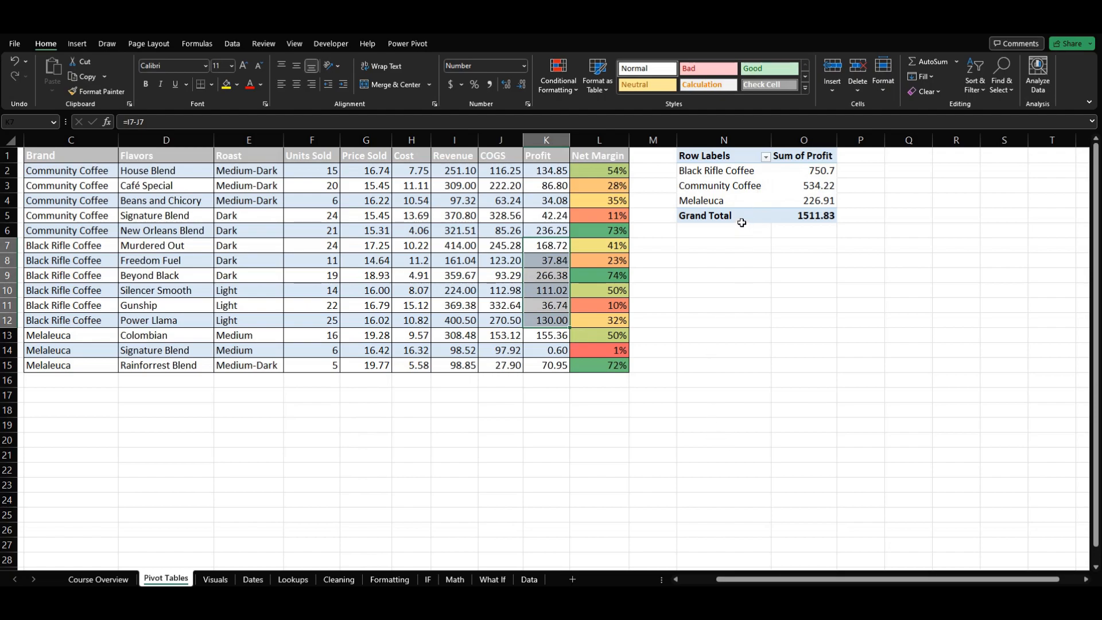
pyautogui.click(742, 285)
pyautogui.click(739, 171)
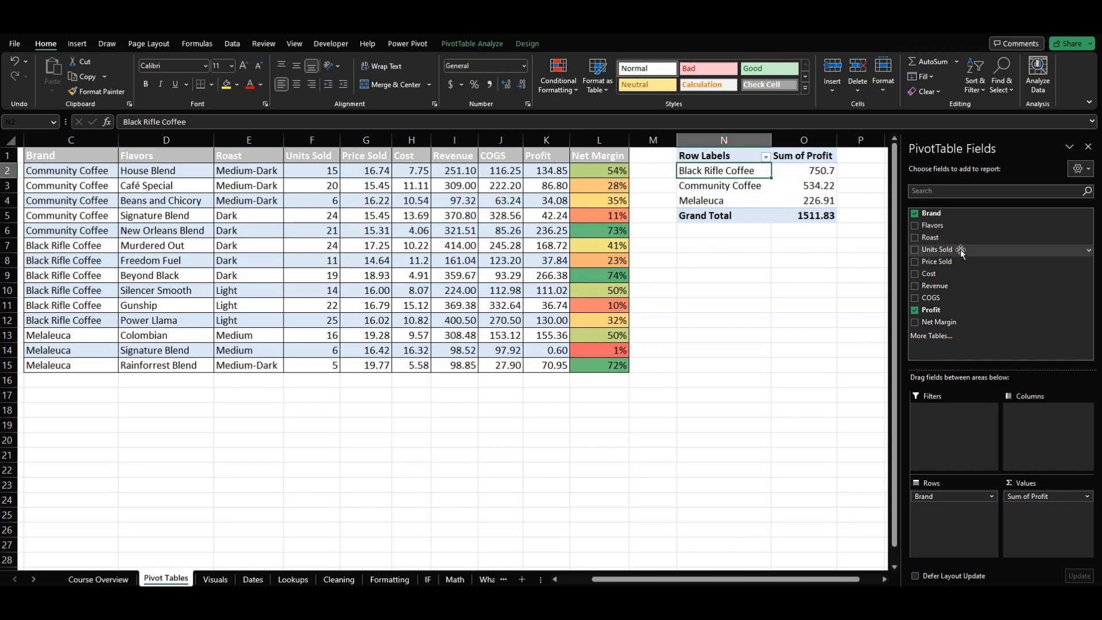
# Add Units Sold to the pivot table's values, then remove all value fields from the layout
pyautogui.click(916, 249)
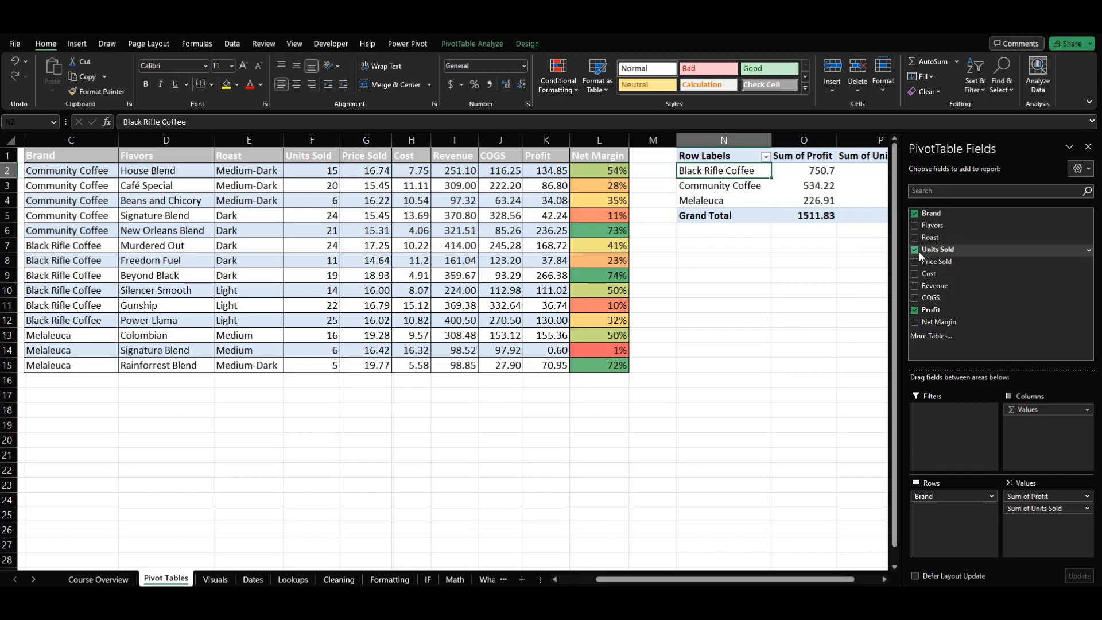
pyautogui.moveTo(728, 581); pyautogui.dragTo(754, 582)
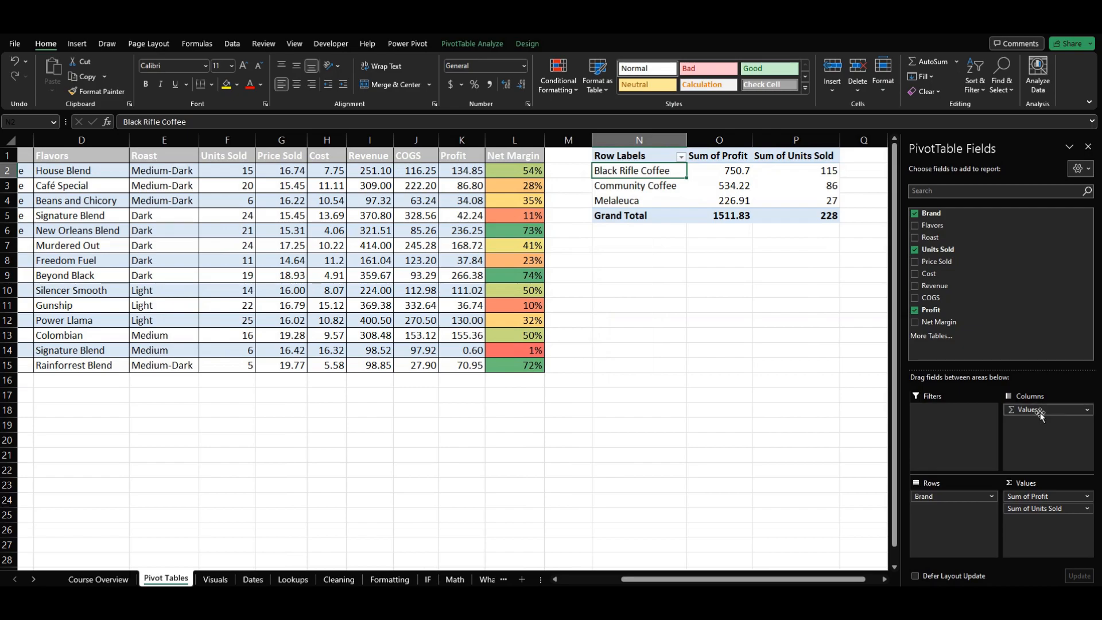
pyautogui.moveTo(1050, 409); pyautogui.dragTo(771, 386)
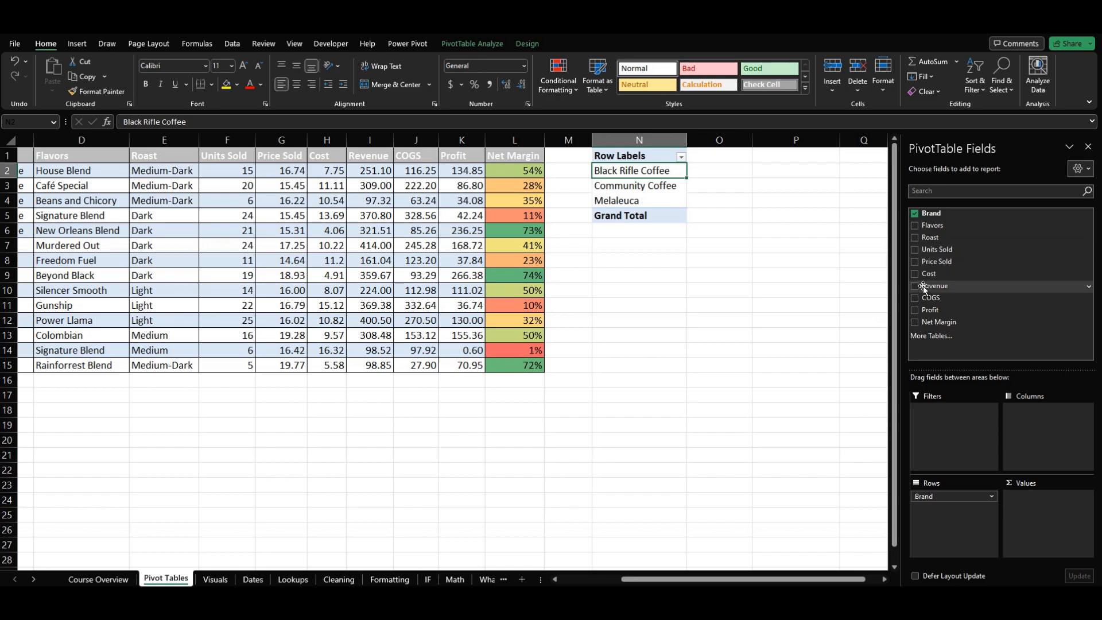
# Put Profit back into the pivot table's values as a sum
pyautogui.click(915, 310)
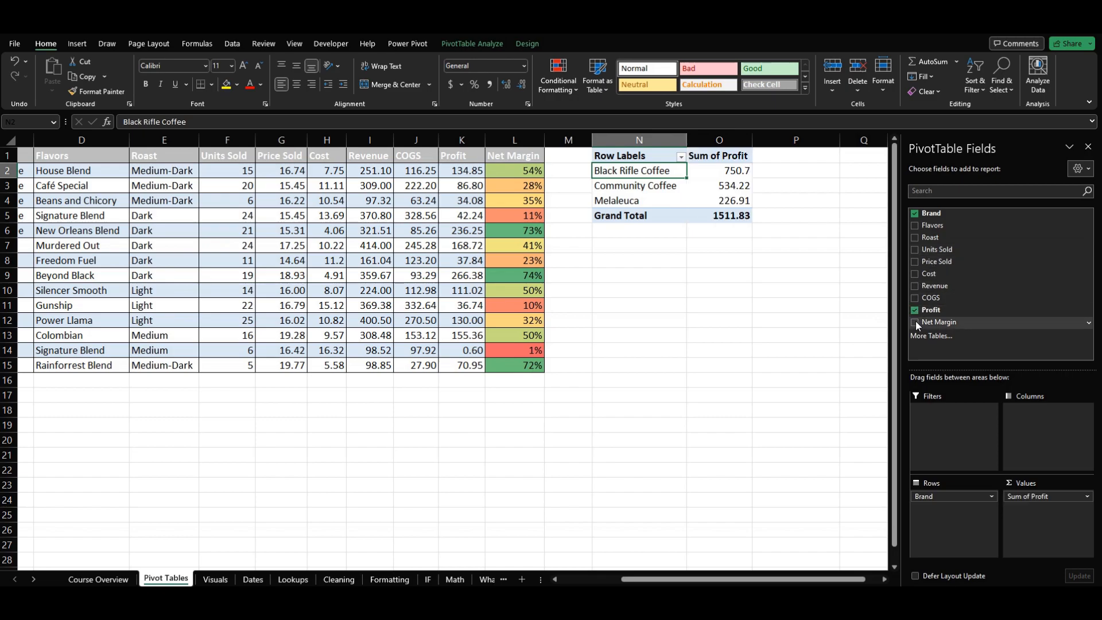
pyautogui.click(930, 310)
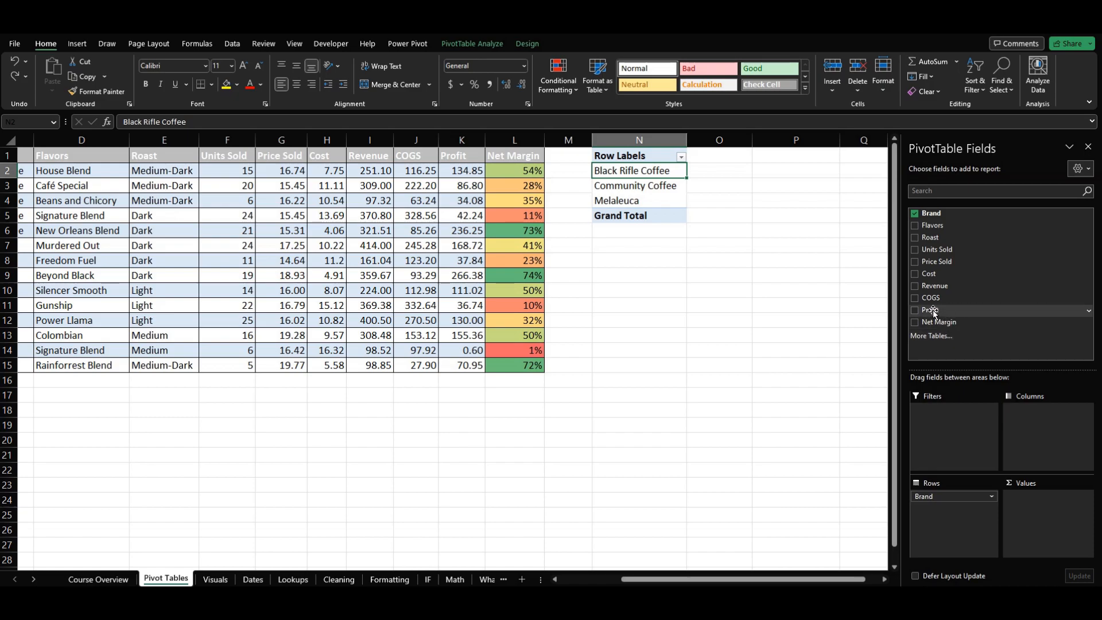
pyautogui.moveTo(934, 312); pyautogui.dragTo(1039, 522)
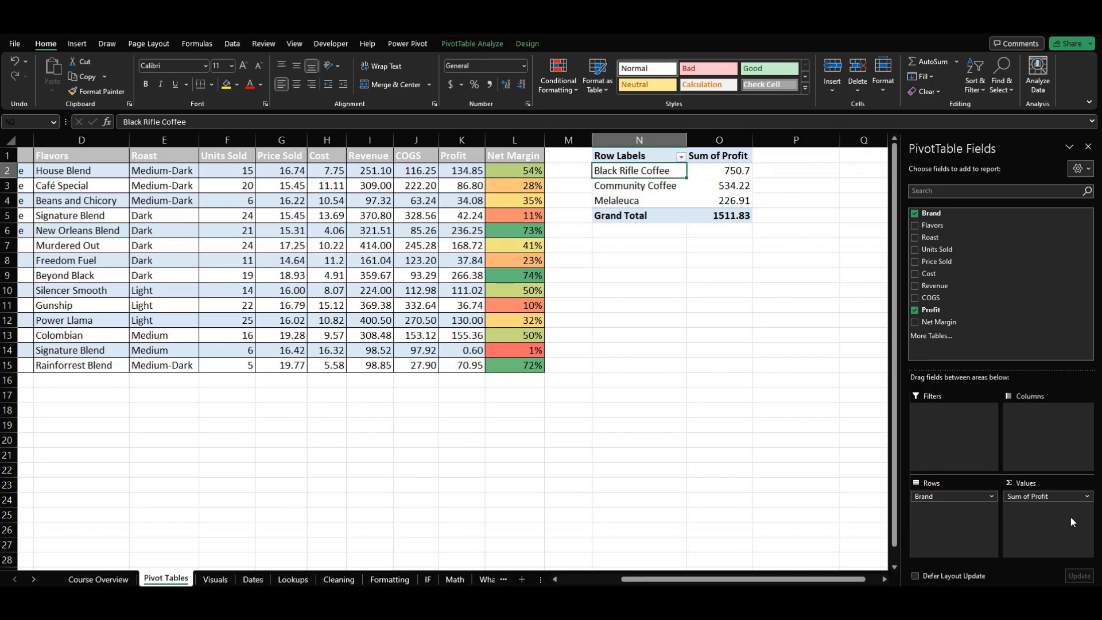
# Change the Profit value field's summary calculation to Average
pyautogui.click(1087, 497)
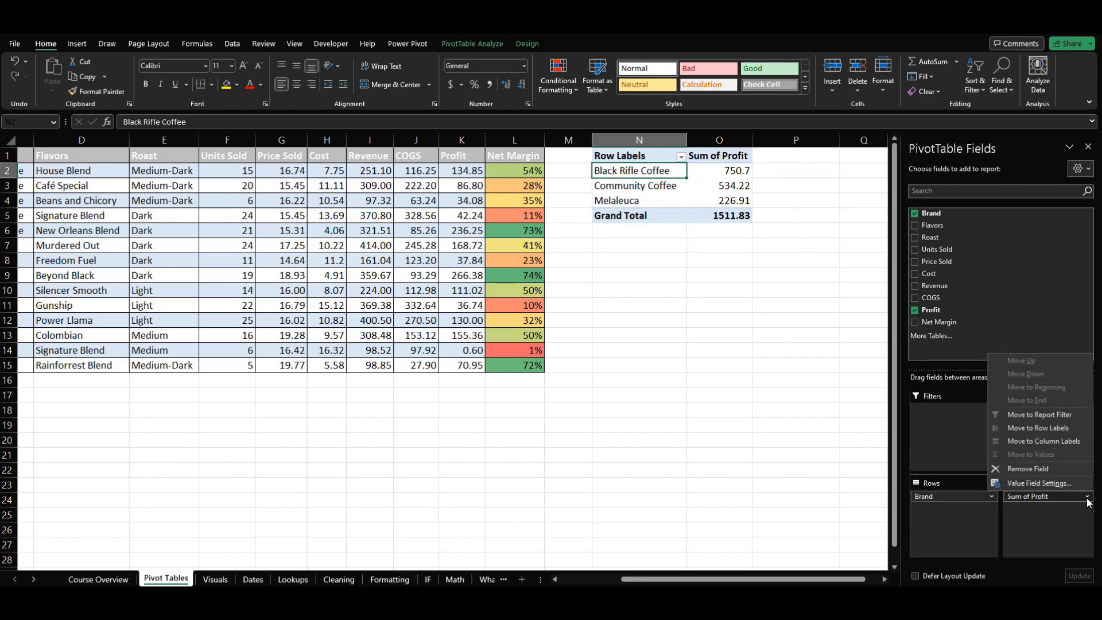
pyautogui.click(1008, 484)
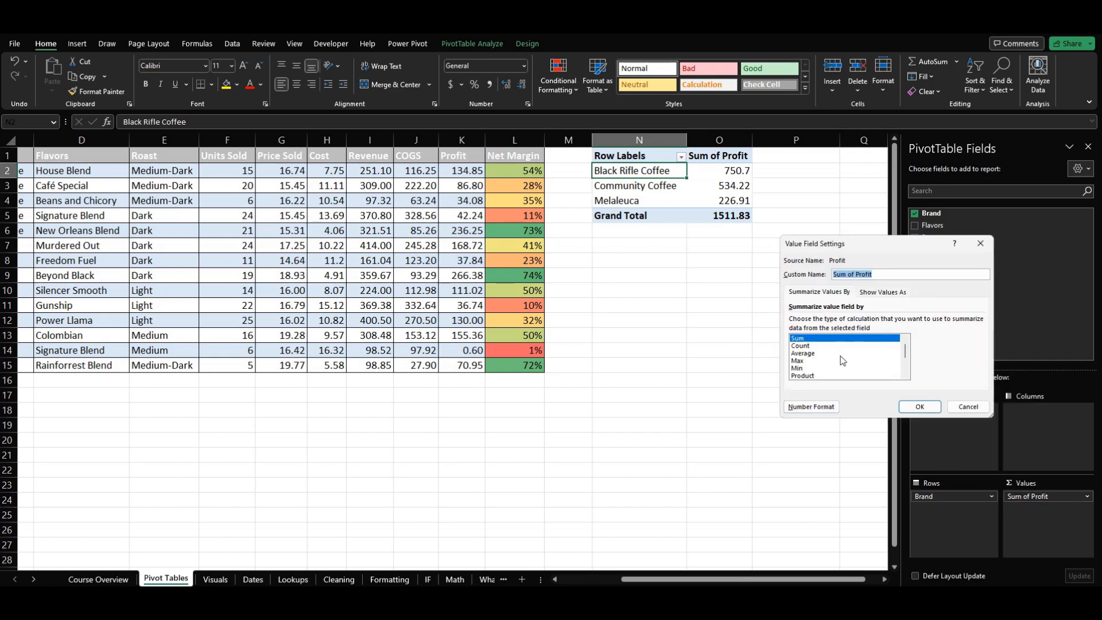
pyautogui.click(809, 355)
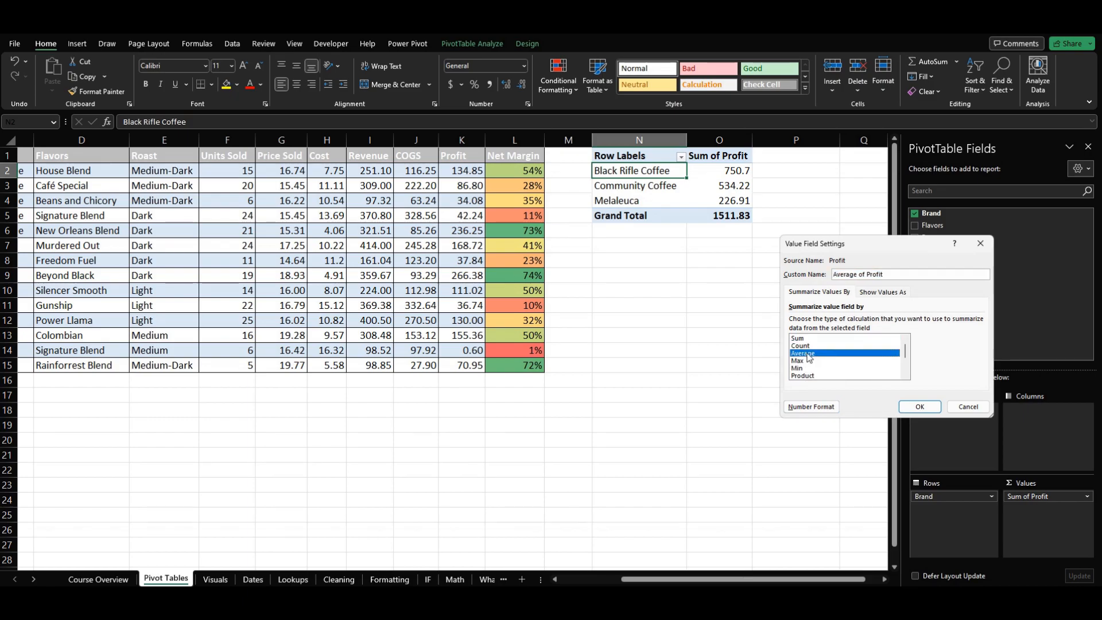
pyautogui.click(920, 407)
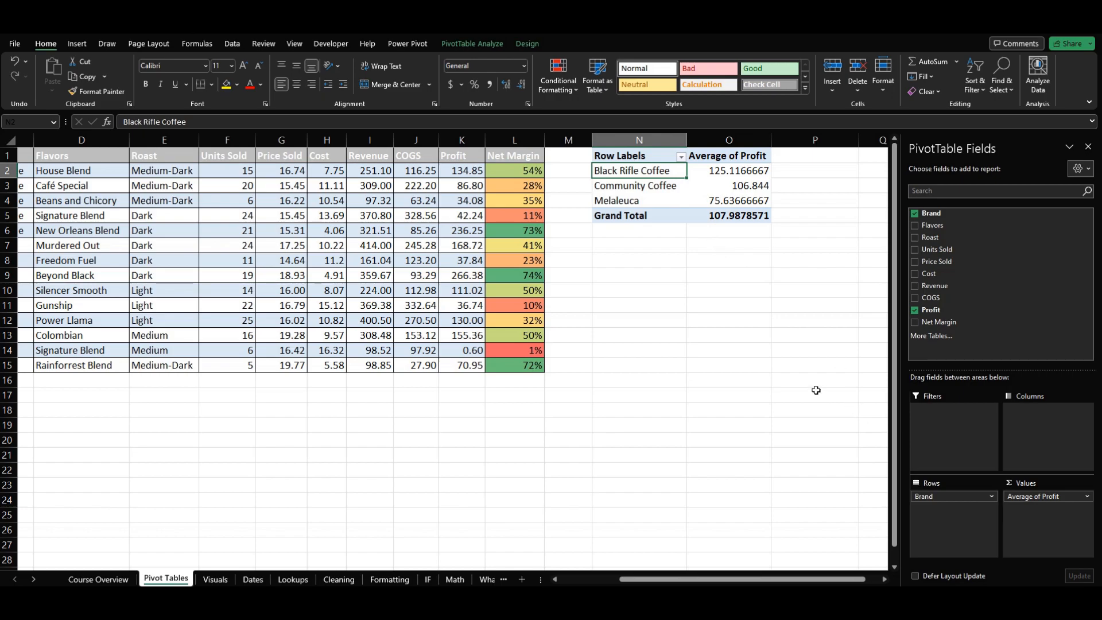
# Set the Profit value field to be summarized by Sum again
pyautogui.click(1087, 496)
pyautogui.click(1054, 486)
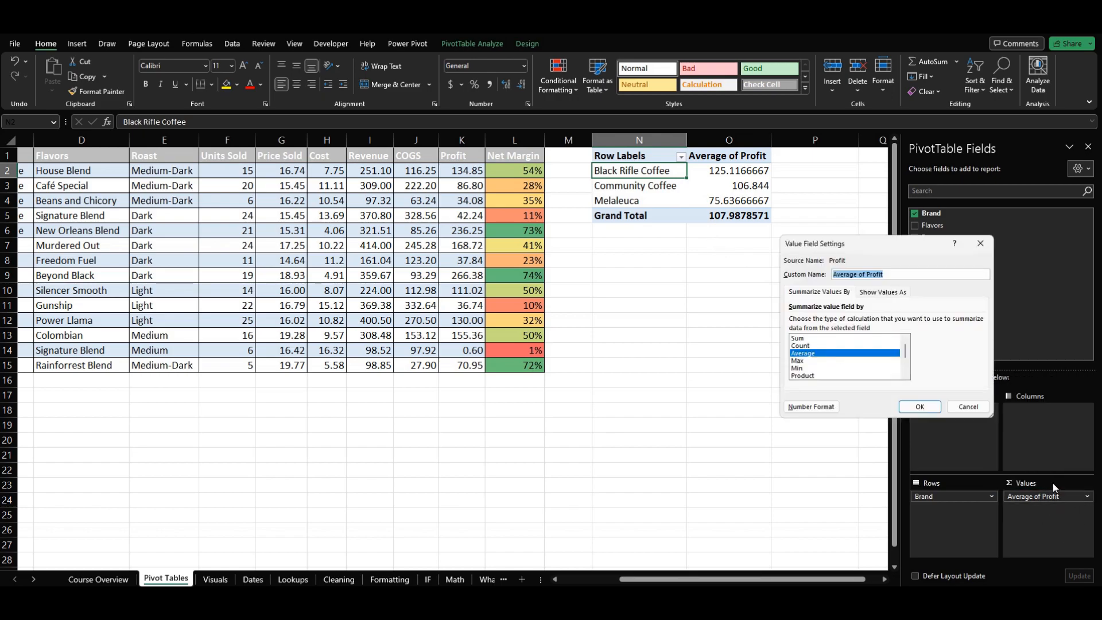
pyautogui.click(816, 346)
pyautogui.click(820, 339)
pyautogui.click(919, 407)
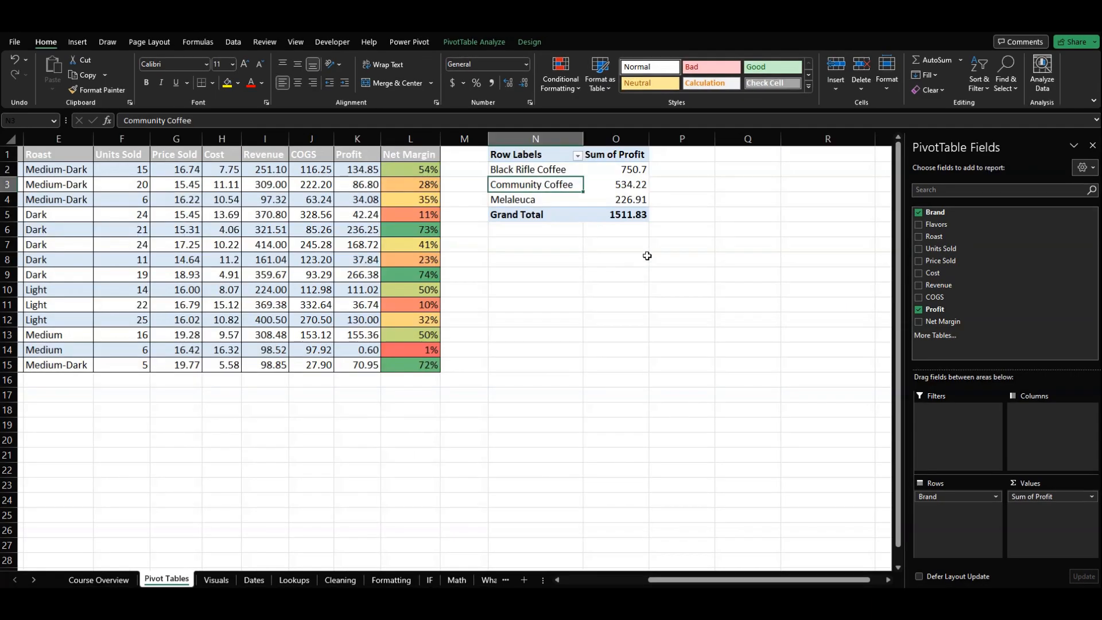
# Start a calculated field for the pivot table and name it Profit Per Unit Sold
pyautogui.click(606, 285)
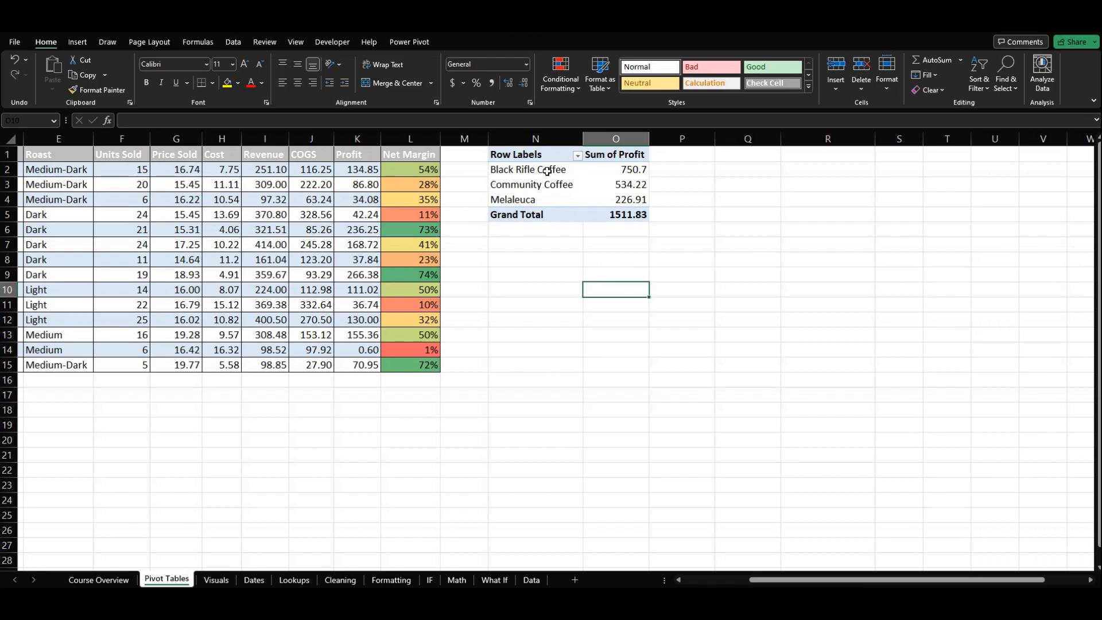
pyautogui.click(615, 170)
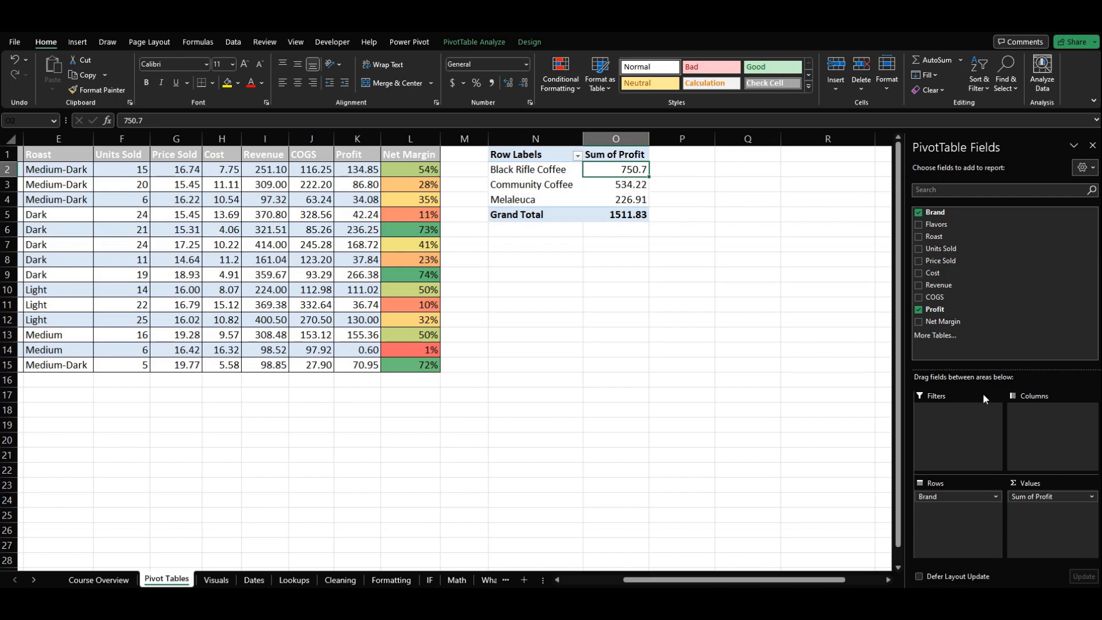
pyautogui.click(477, 43)
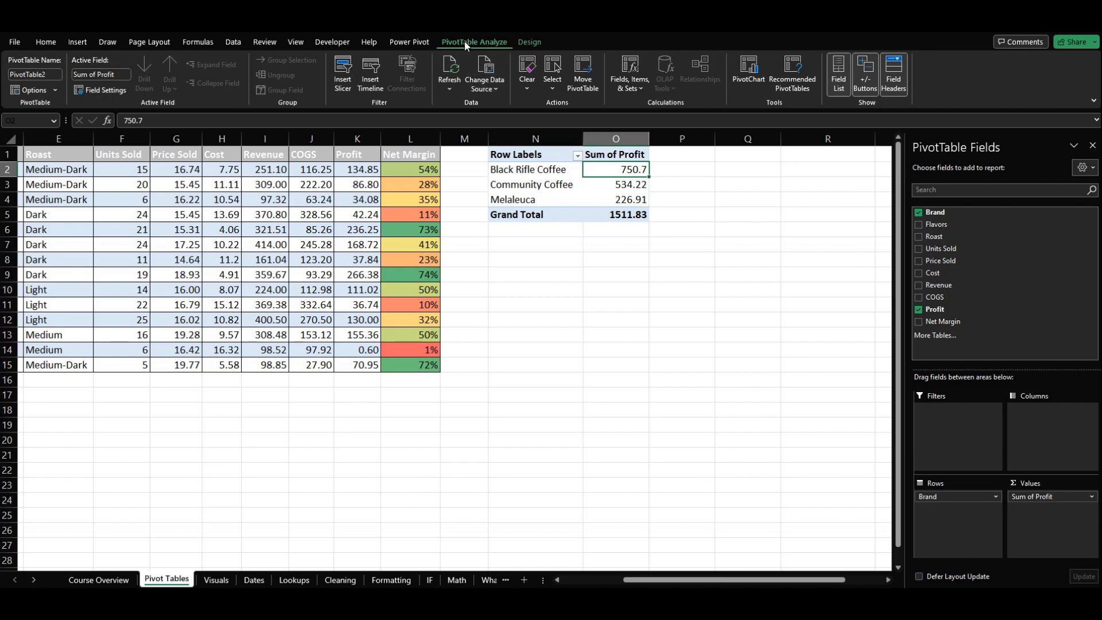
pyautogui.click(646, 87)
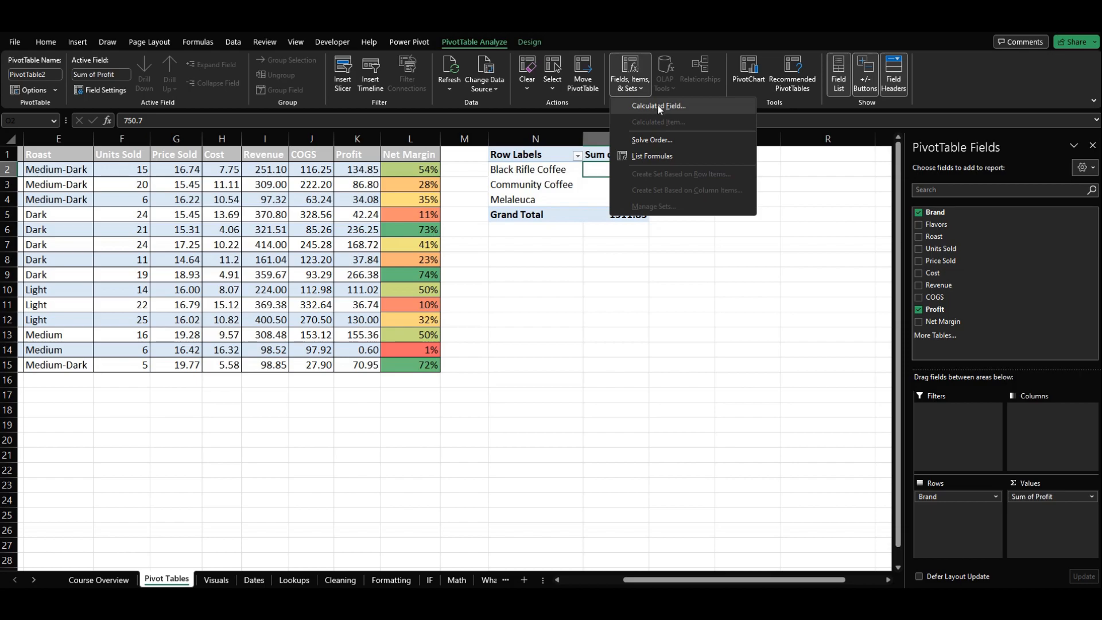
pyautogui.click(659, 106)
pyautogui.moveTo(867, 248); pyautogui.dragTo(772, 246)
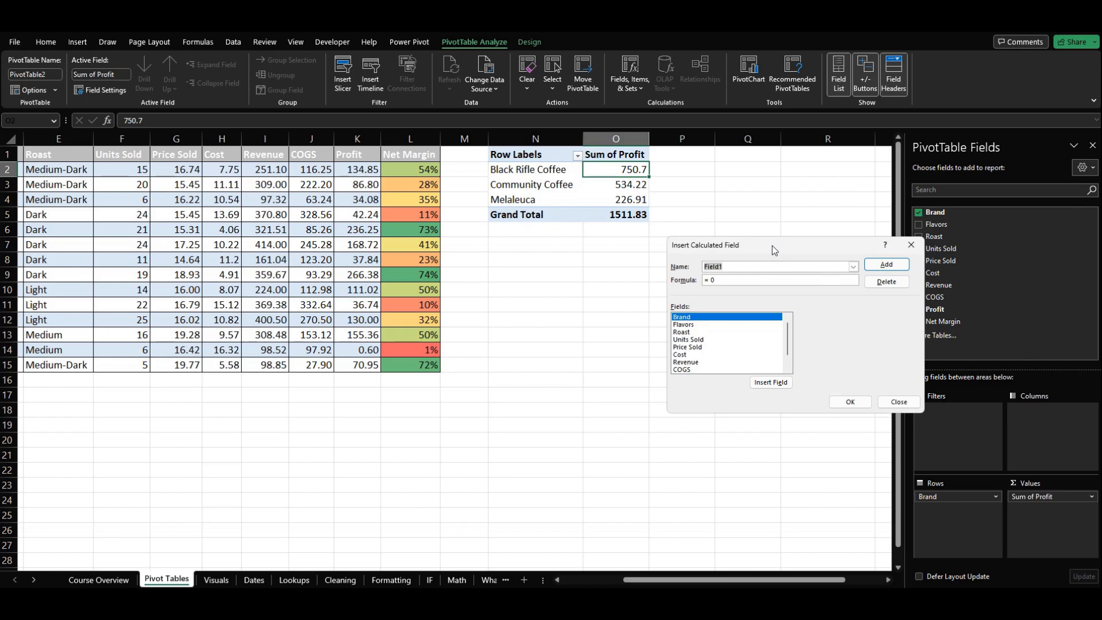
pyautogui.write('Profit Per')
# Define the calculated field's formula as = Profit/'Units Sold' and add the field to the pivot table
pyautogui.click(732, 281)
pyautogui.scroll(-1, 722, 352)
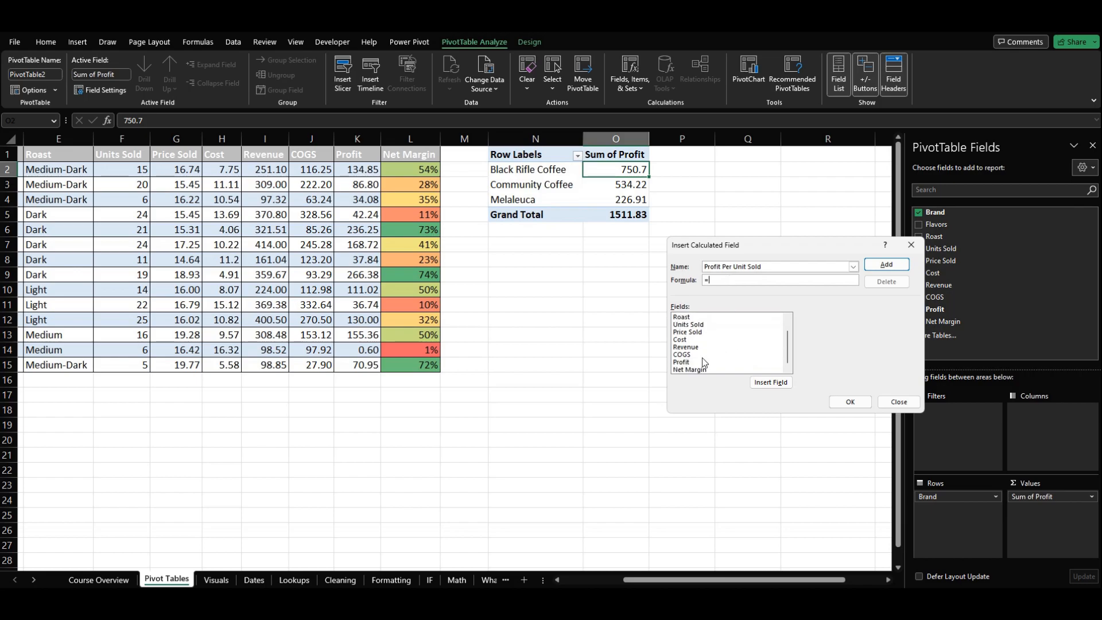
pyautogui.click(693, 363)
pyautogui.click(771, 382)
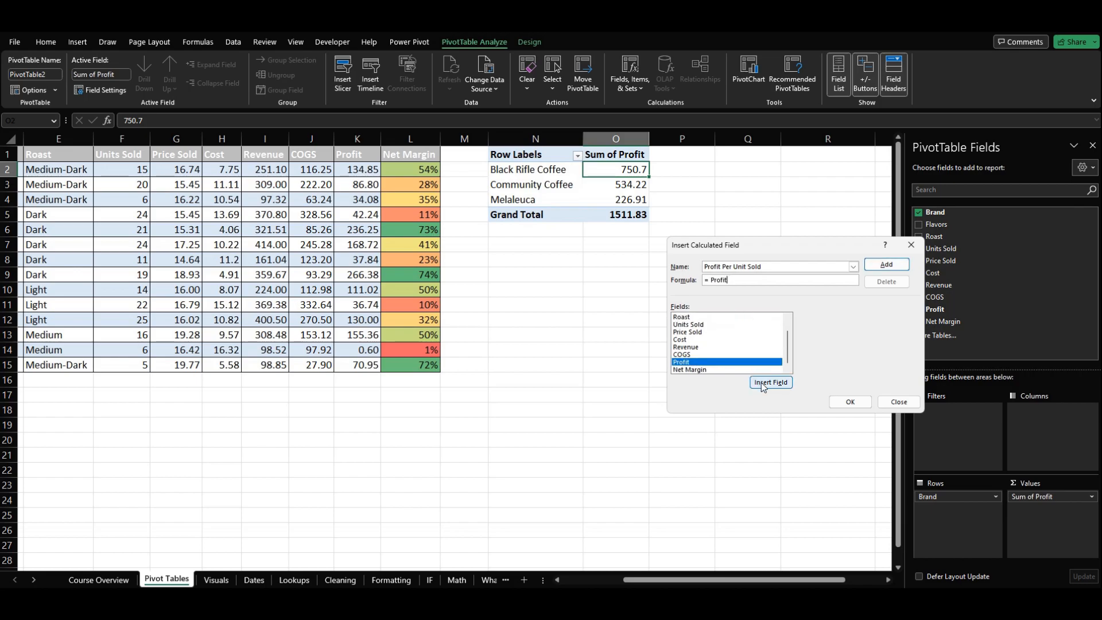
pyautogui.write('/')
pyautogui.click(709, 325)
pyautogui.click(771, 382)
pyautogui.click(884, 265)
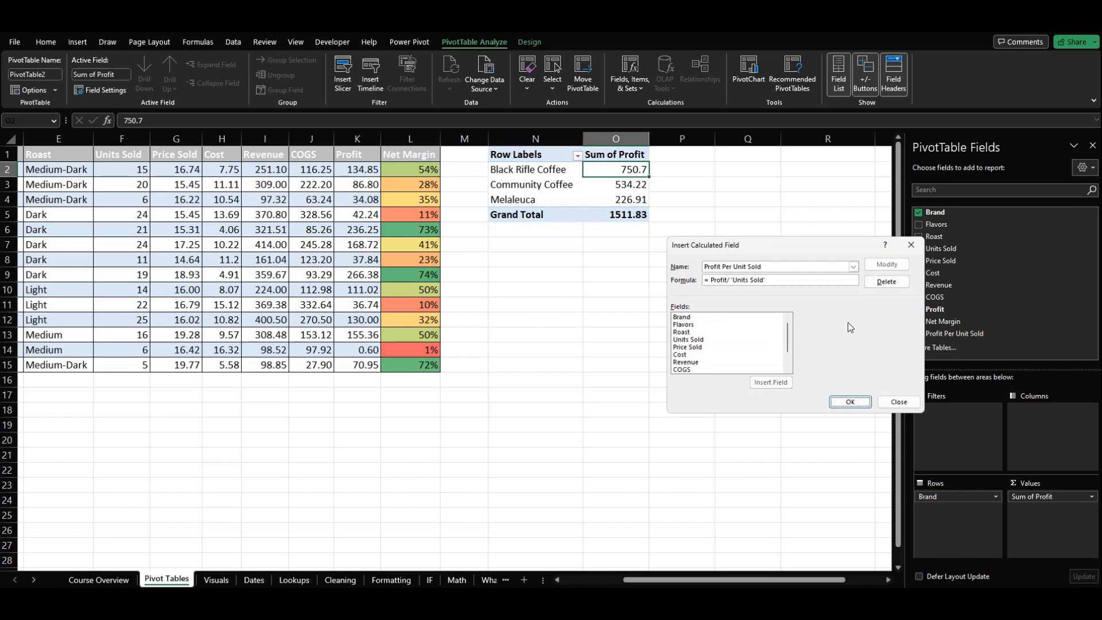
pyautogui.click(850, 402)
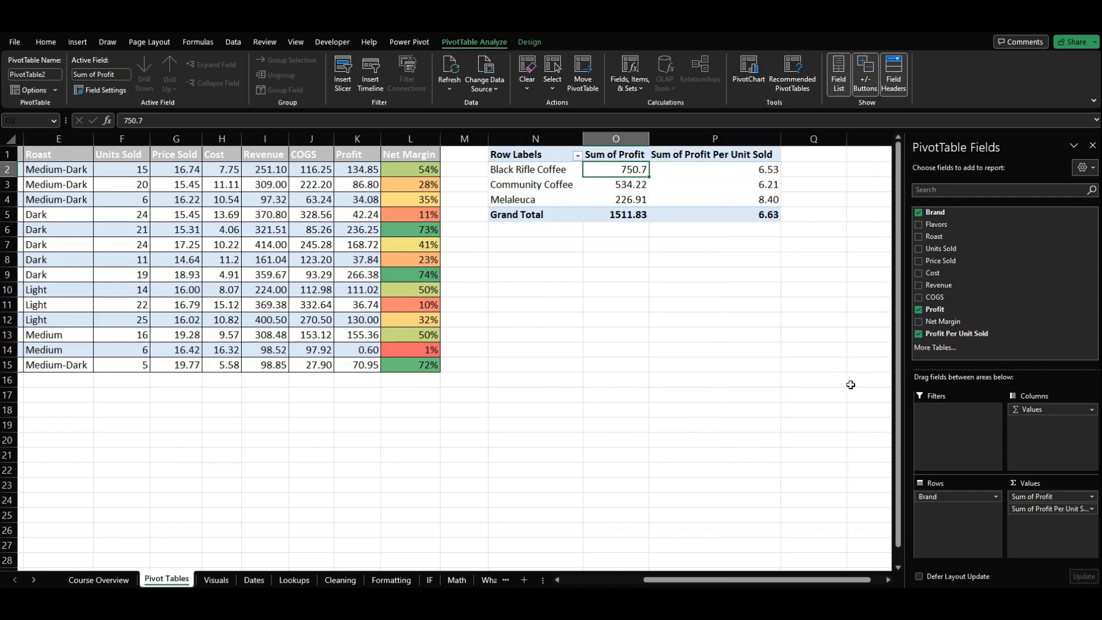
# Add the sum of Units Sold to the pivot table and place it first among the values, ahead of Sum of Profit
pyautogui.click(676, 188)
pyautogui.click(677, 169)
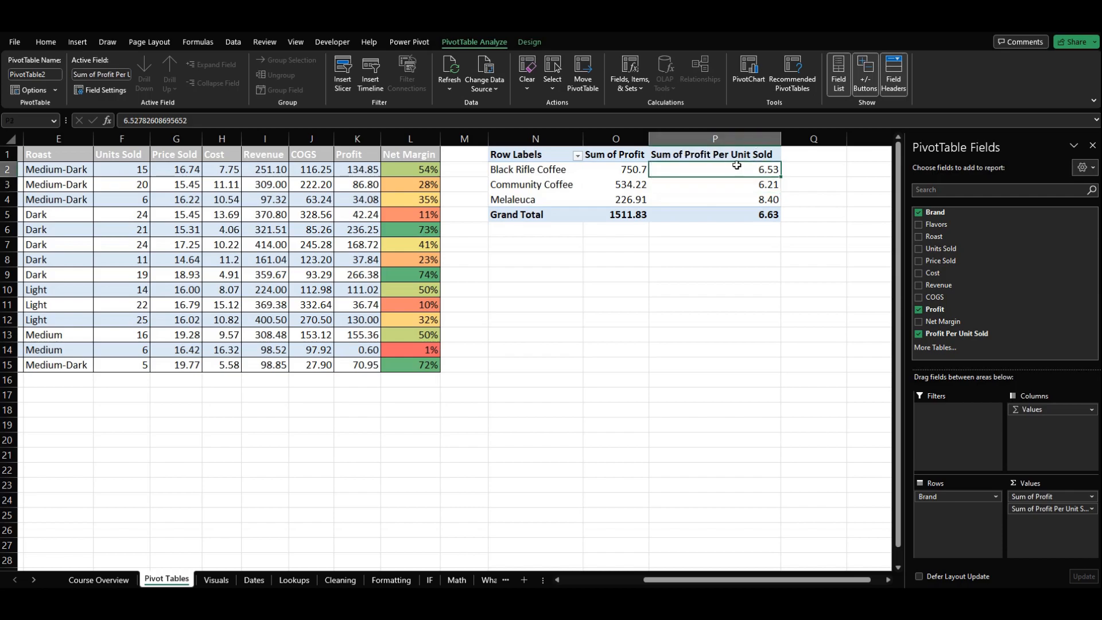
pyautogui.click(712, 198)
pyautogui.click(735, 174)
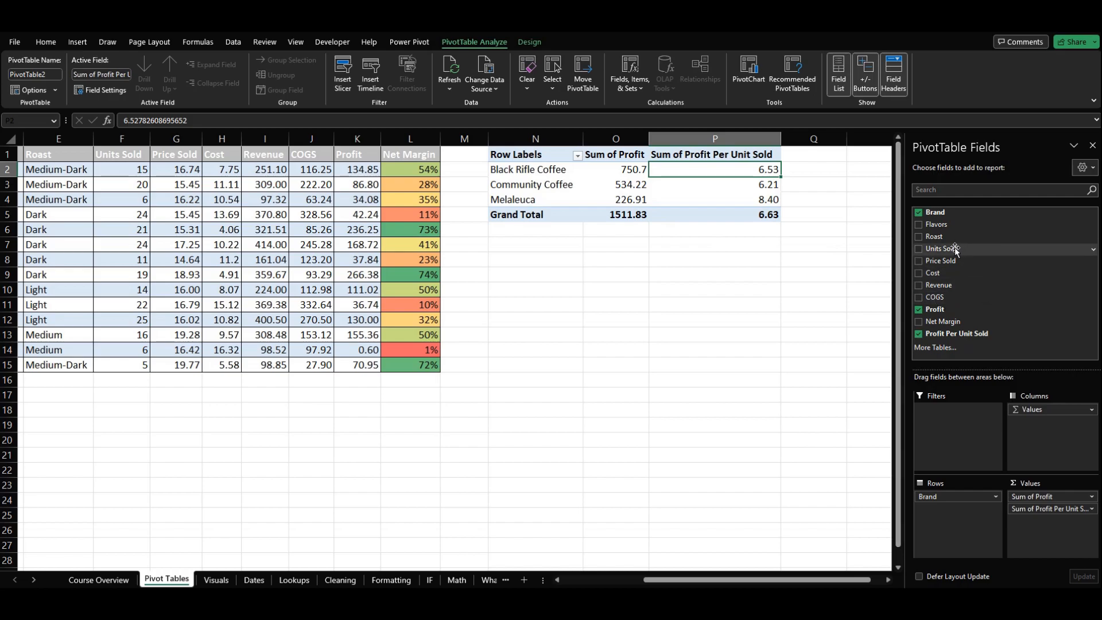
pyautogui.click(920, 251)
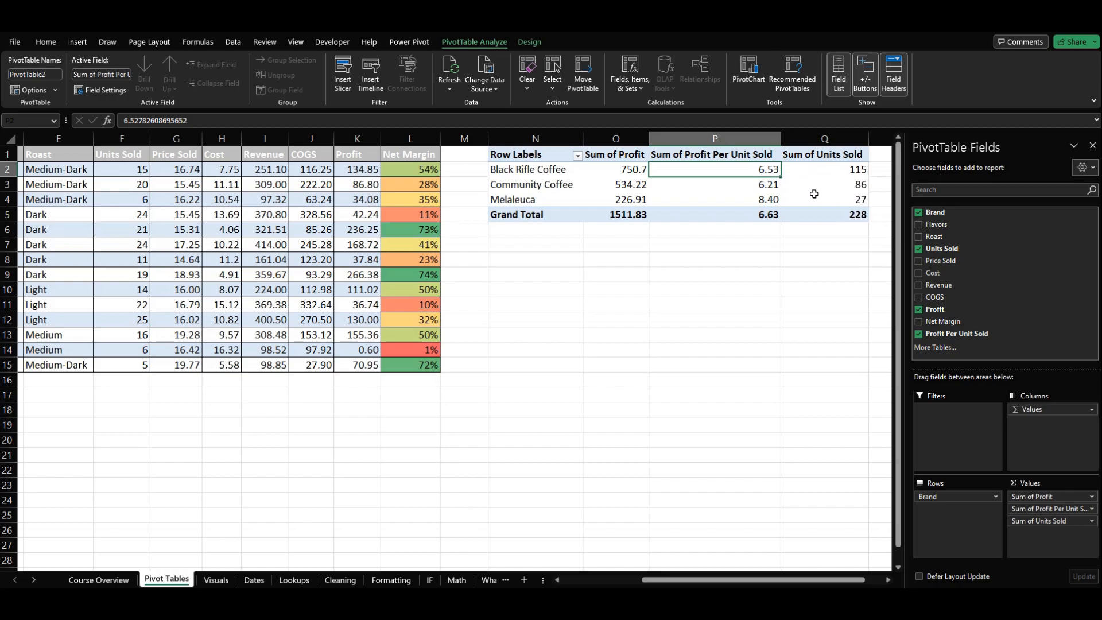
pyautogui.moveTo(1051, 523); pyautogui.dragTo(1033, 541)
pyautogui.moveTo(670, 259); pyautogui.dragTo(1037, 497)
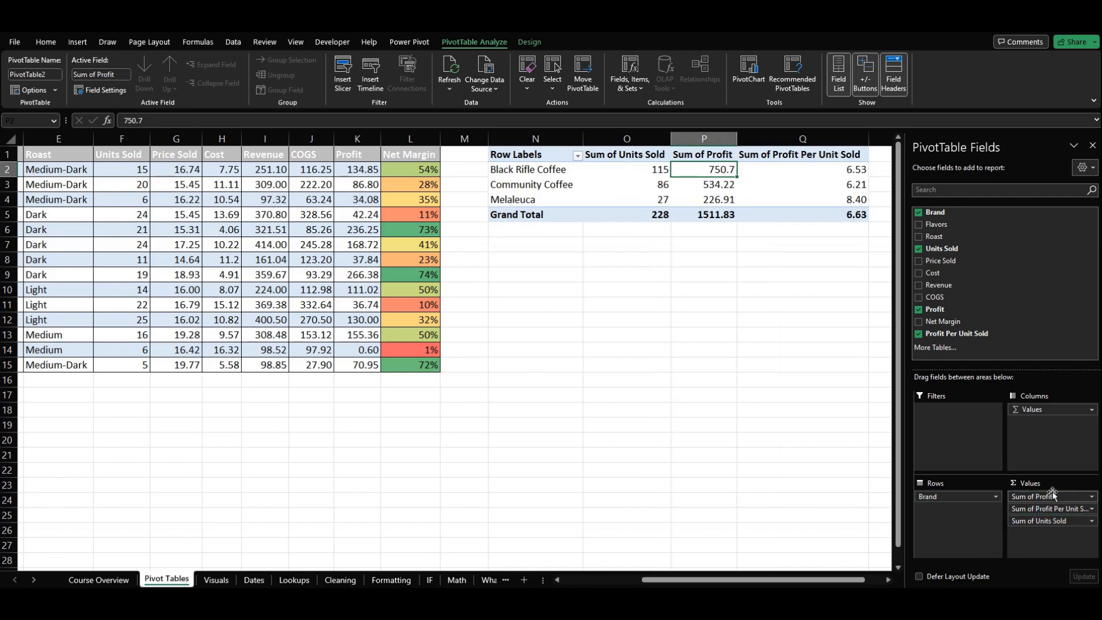
# Check Black Rifle Coffee's profit per unit by entering =750.7/115 in cell O9 below the pivot table
pyautogui.click(605, 181)
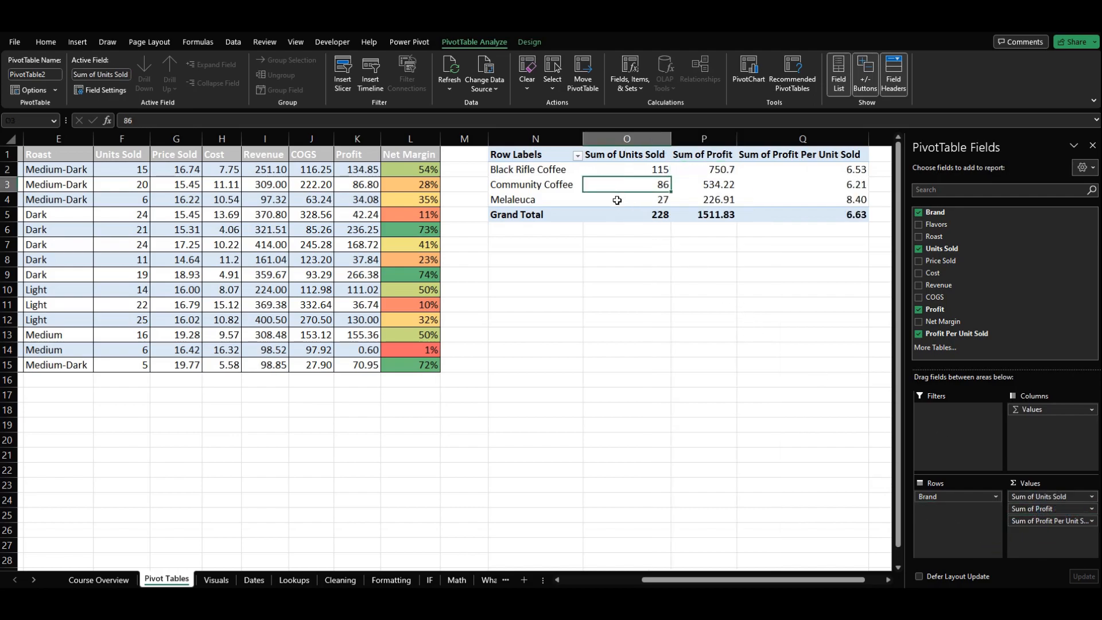
pyautogui.click(611, 171)
pyautogui.click(560, 169)
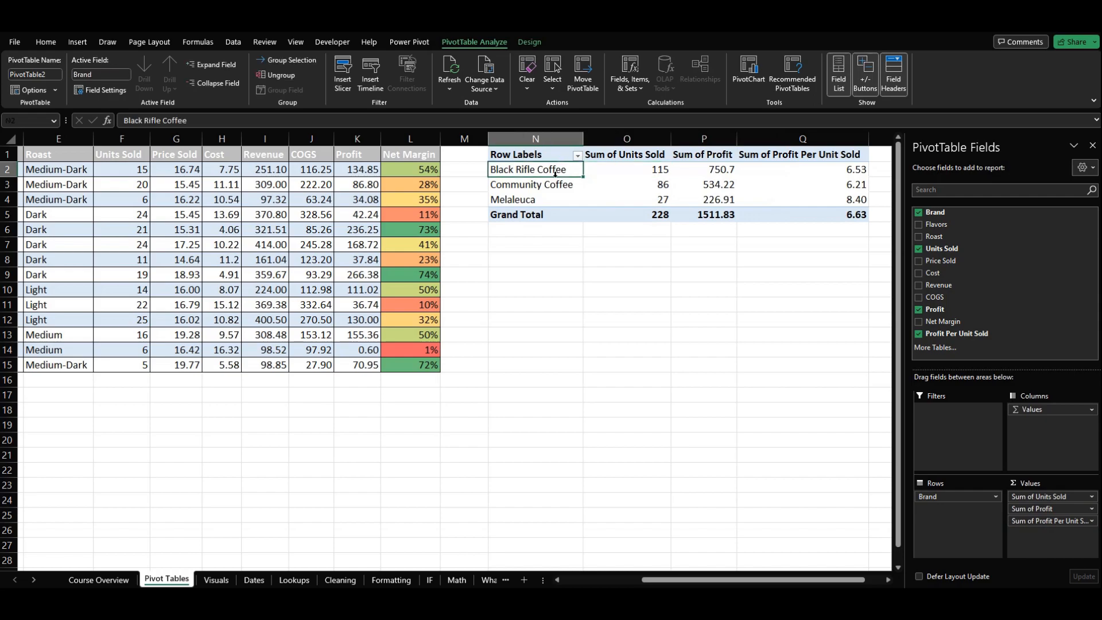
pyautogui.click(613, 170)
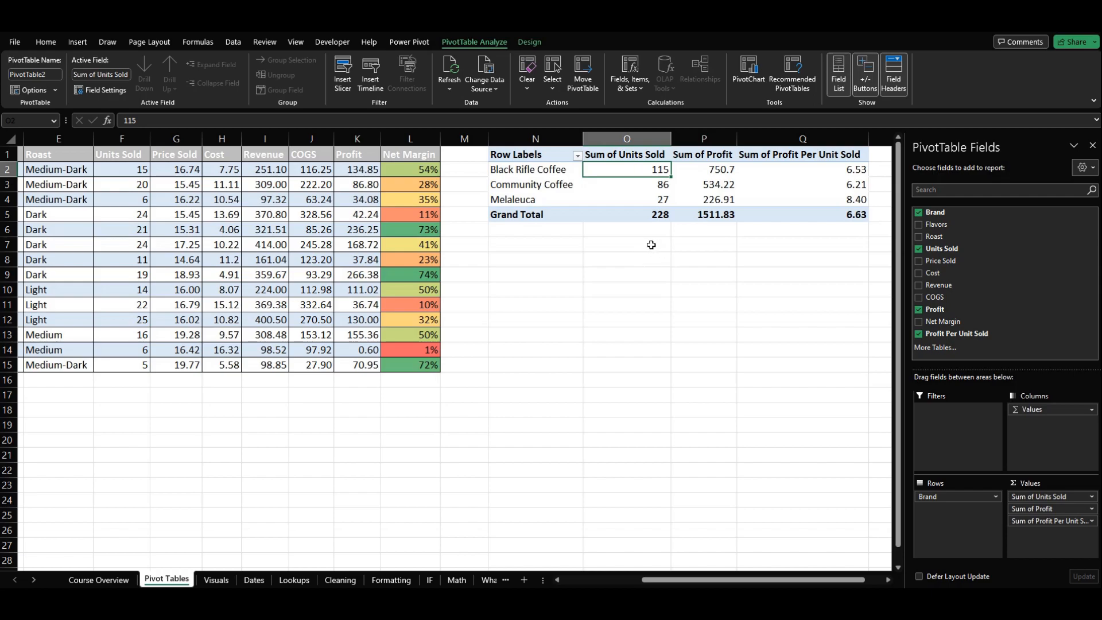
pyautogui.click(693, 175)
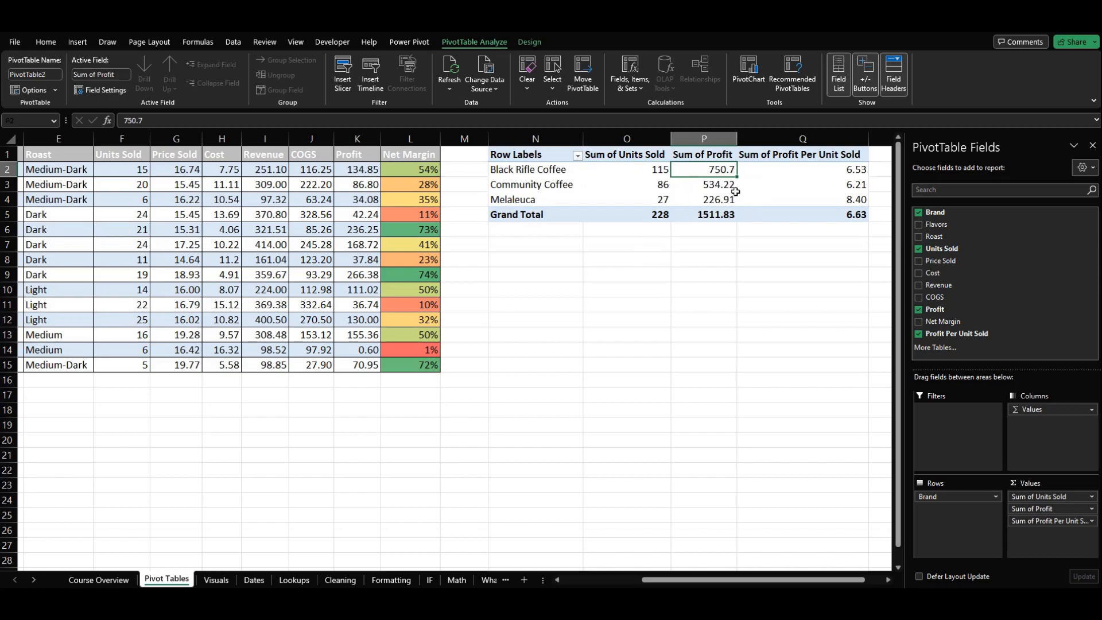
pyautogui.click(784, 169)
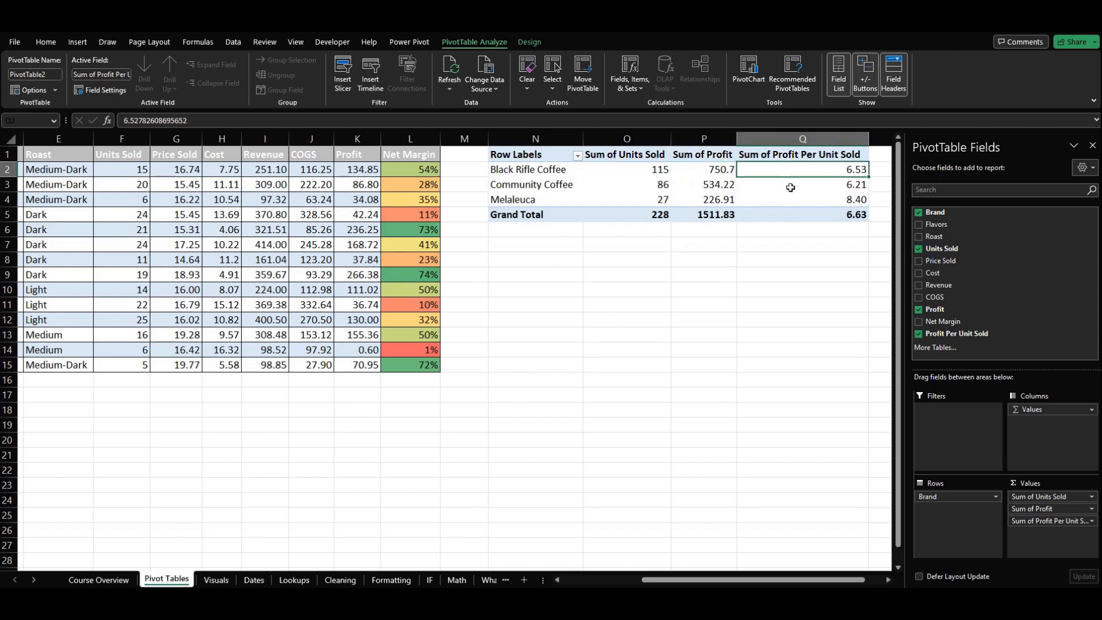
pyautogui.click(658, 279)
pyautogui.write('=')
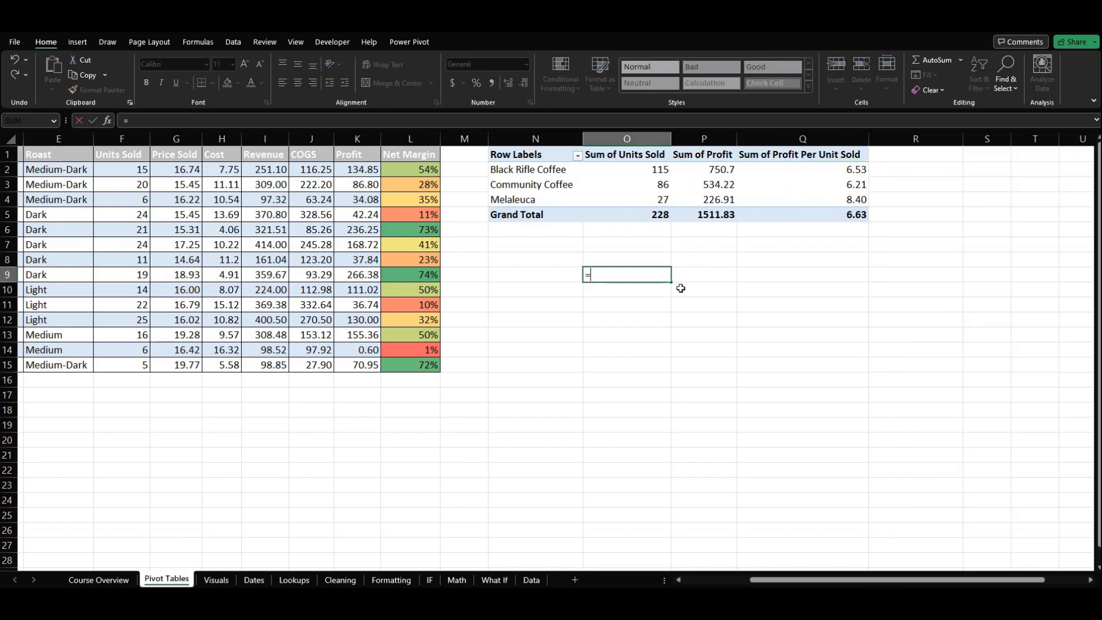
pyautogui.write('750.7/115')
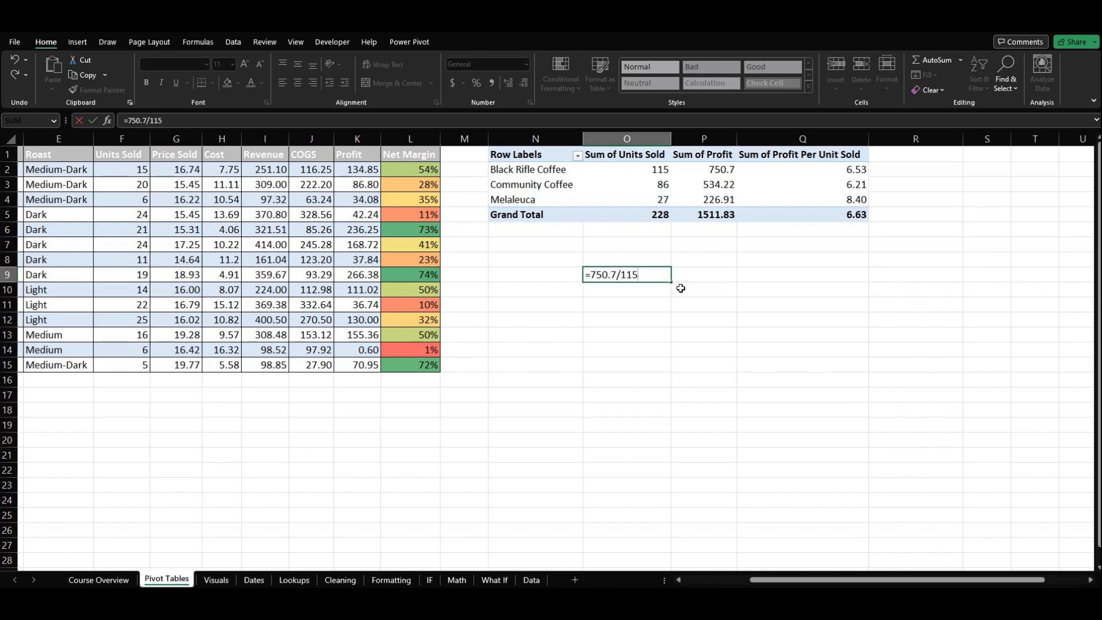
pyautogui.press('Return')
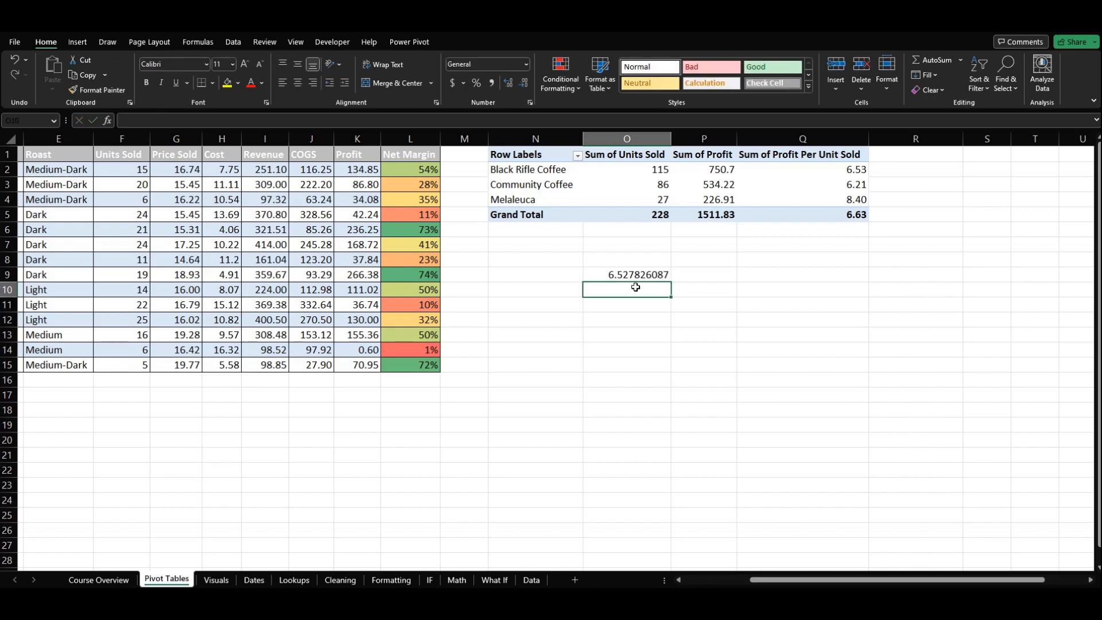
# Compare the check result in cell O9 with Black Rifle Coffee's profit per unit sold in the pivot table and clear O9
pyautogui.click(613, 274)
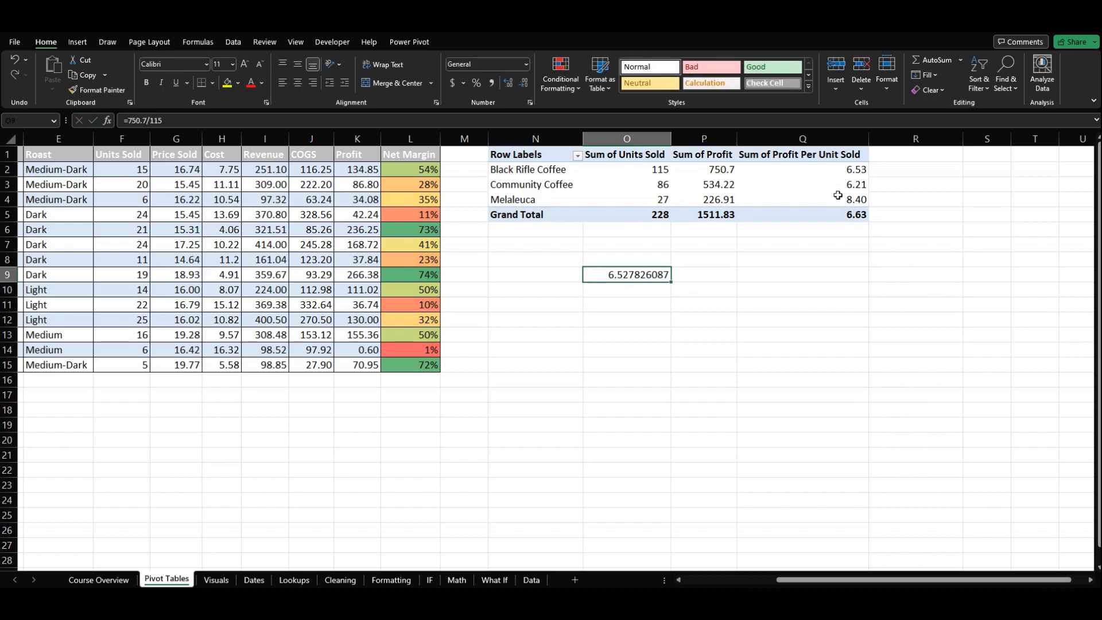
pyautogui.click(821, 170)
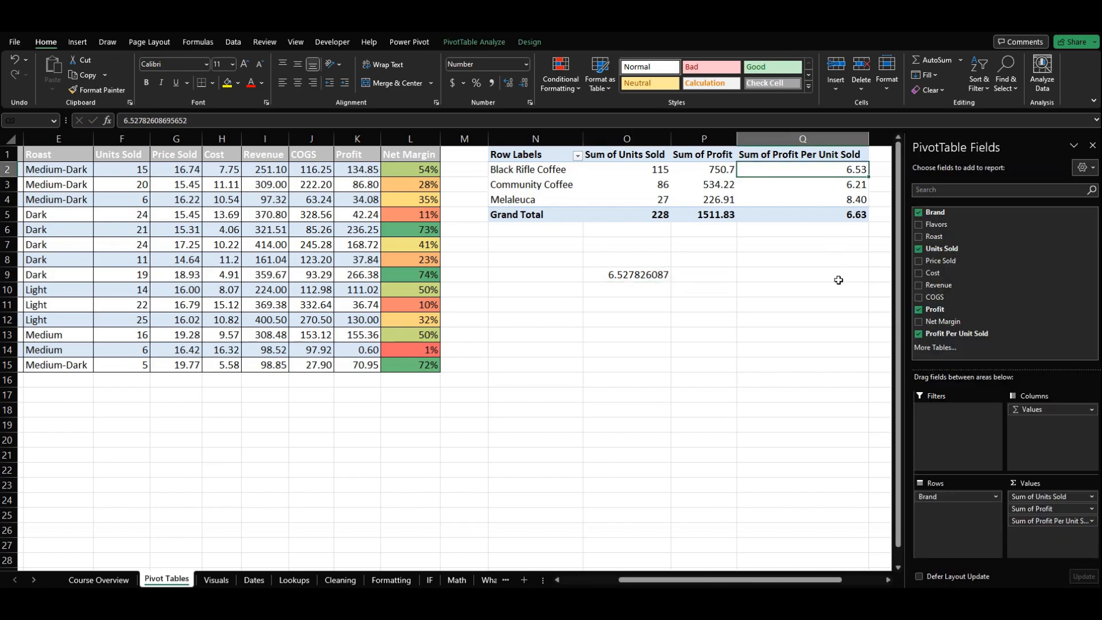
pyautogui.click(810, 282)
pyautogui.click(635, 272)
pyautogui.press('Delete')
pyautogui.click(800, 293)
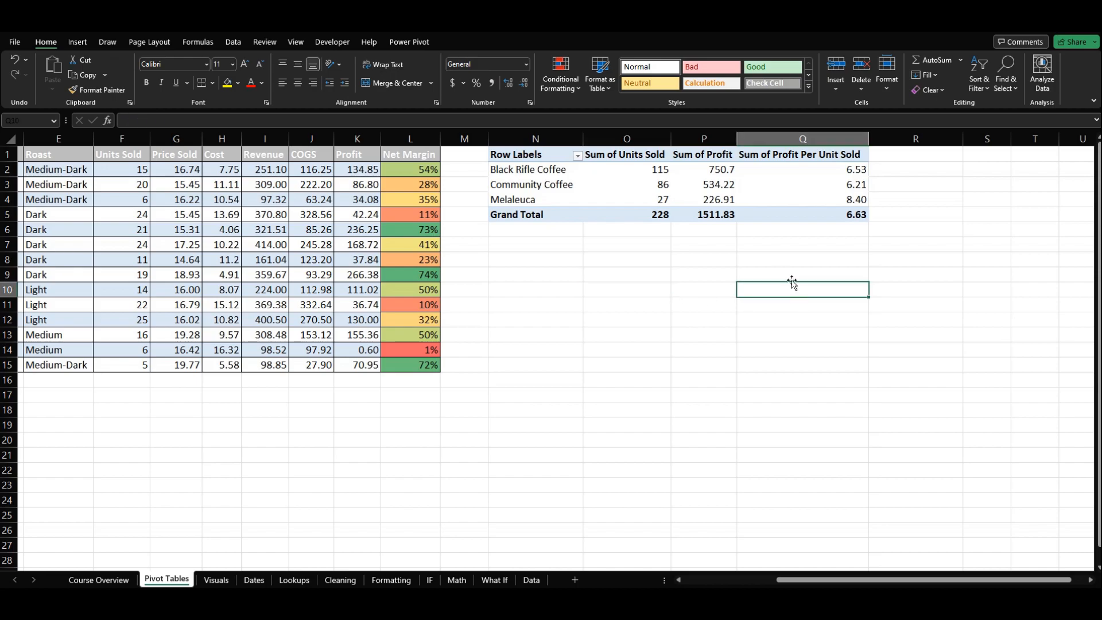
# Examine the units sold, profit and profit per unit sold for the brands in the pivot table
pyautogui.click(788, 169)
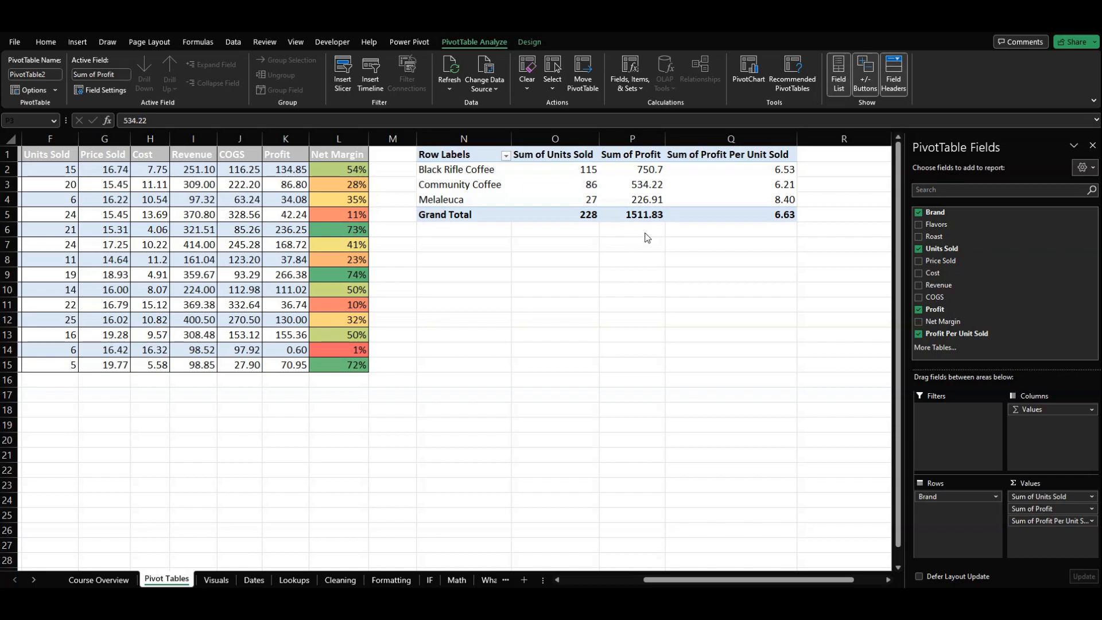
pyautogui.click(520, 190)
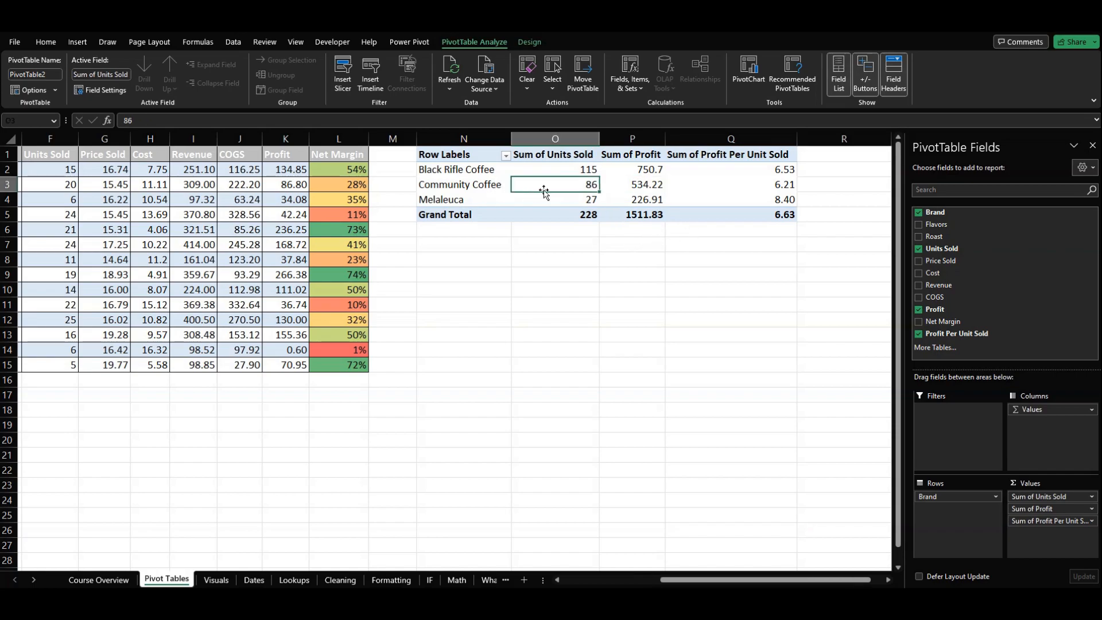
pyautogui.click(469, 170)
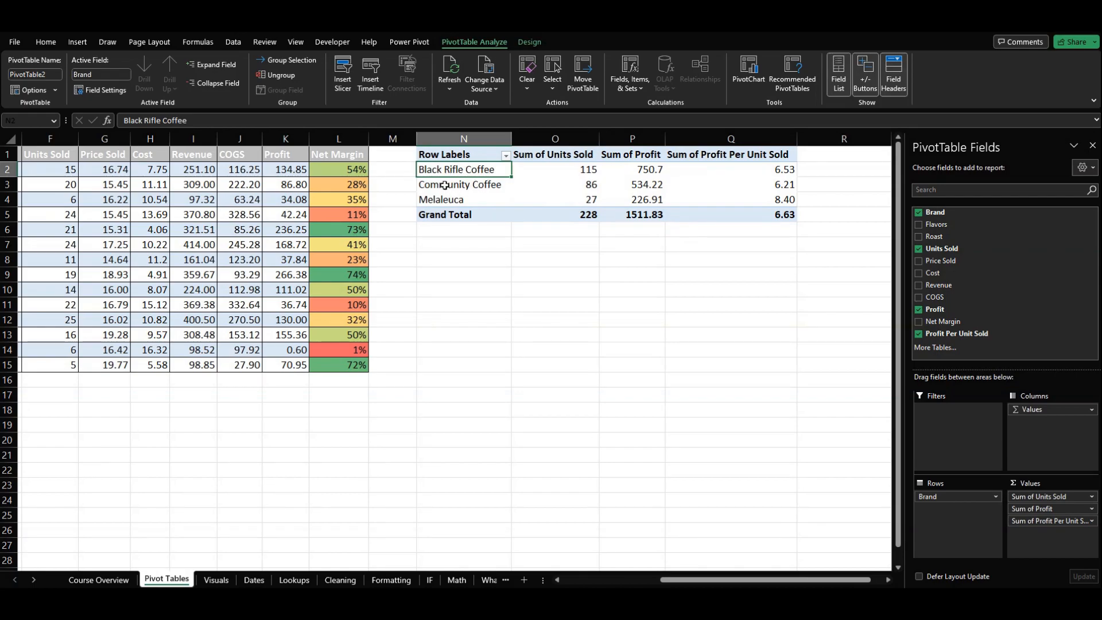
pyautogui.click(531, 172)
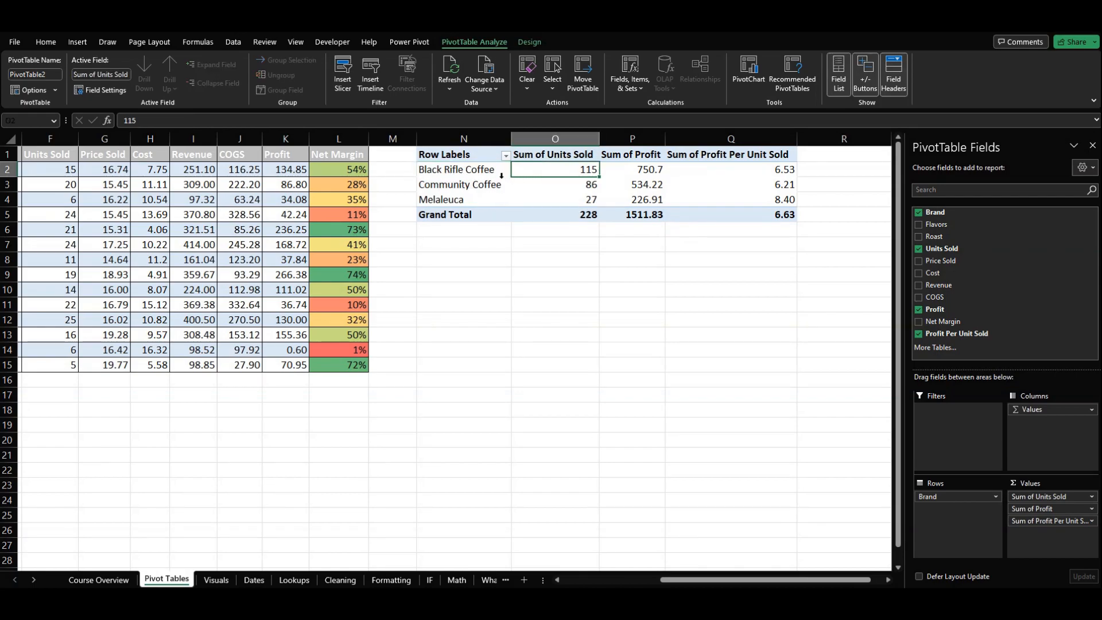
pyautogui.click(432, 168)
pyautogui.click(560, 168)
pyautogui.click(627, 173)
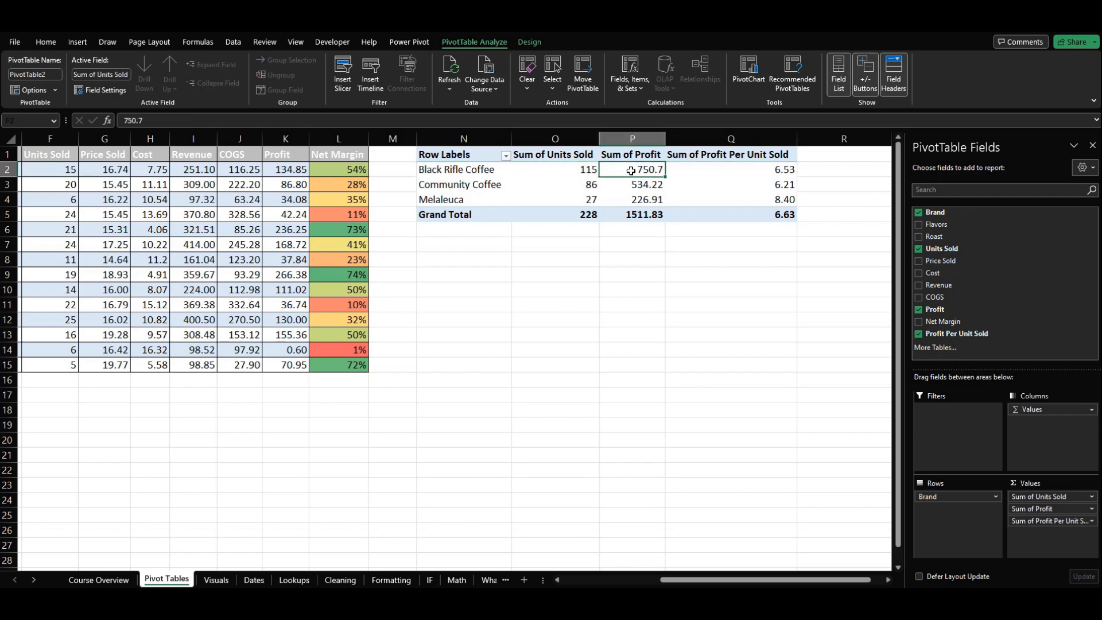
# Add Flavors to the pivot table rows beneath Brand
pyautogui.click(486, 172)
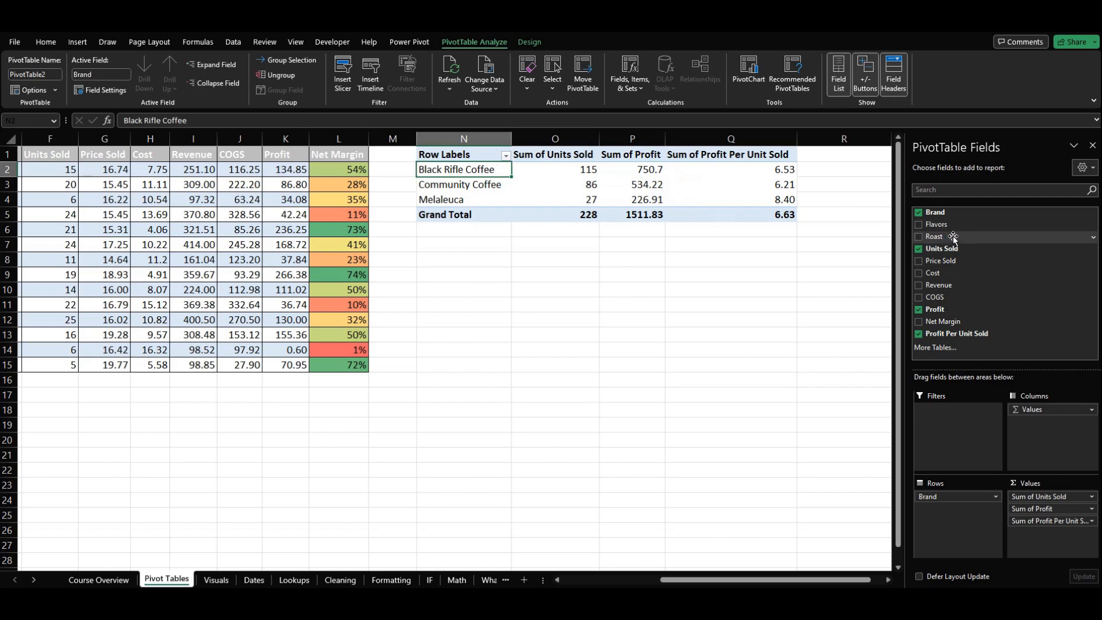
pyautogui.click(919, 225)
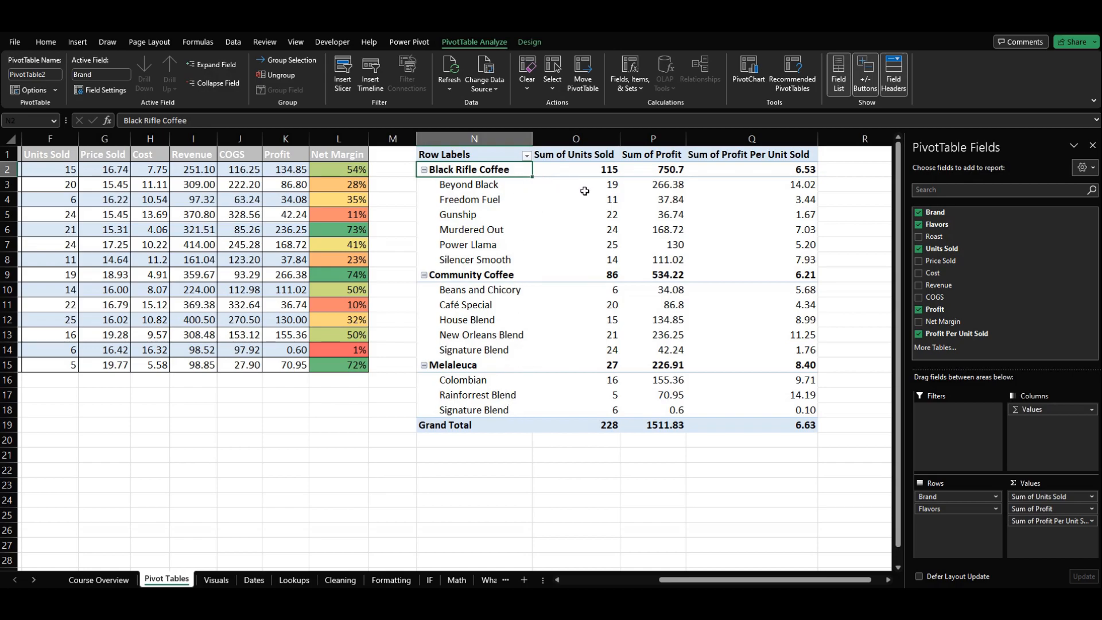
# Examine Black Rifle Coffee's totals and its individual flavors' units sold and profit under the three value headings
pyautogui.click(591, 175)
pyautogui.click(634, 170)
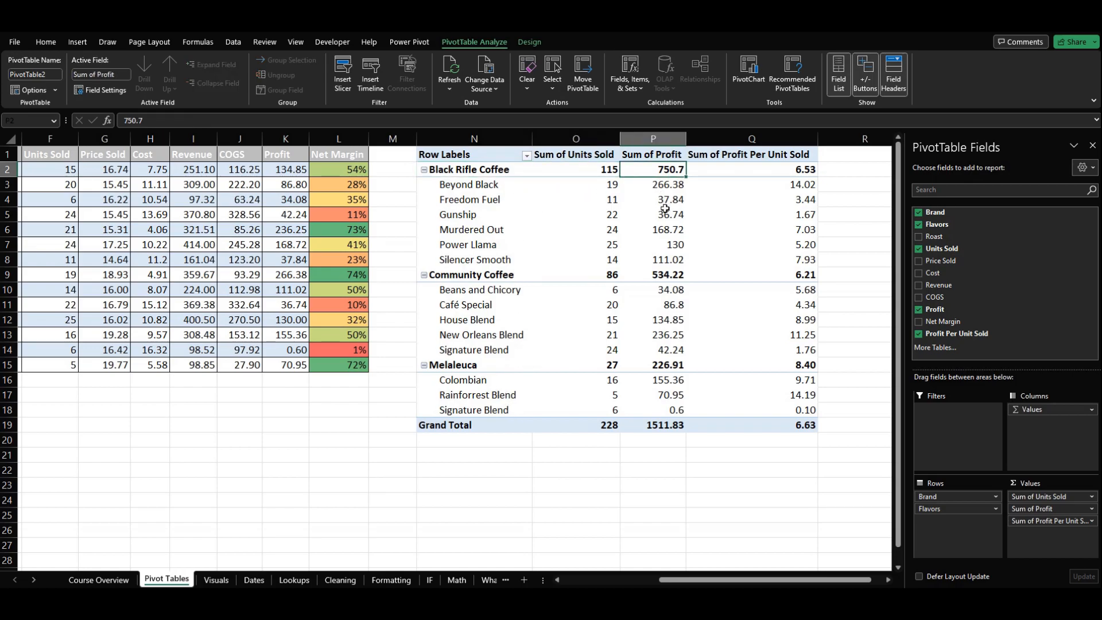
pyautogui.click(591, 170)
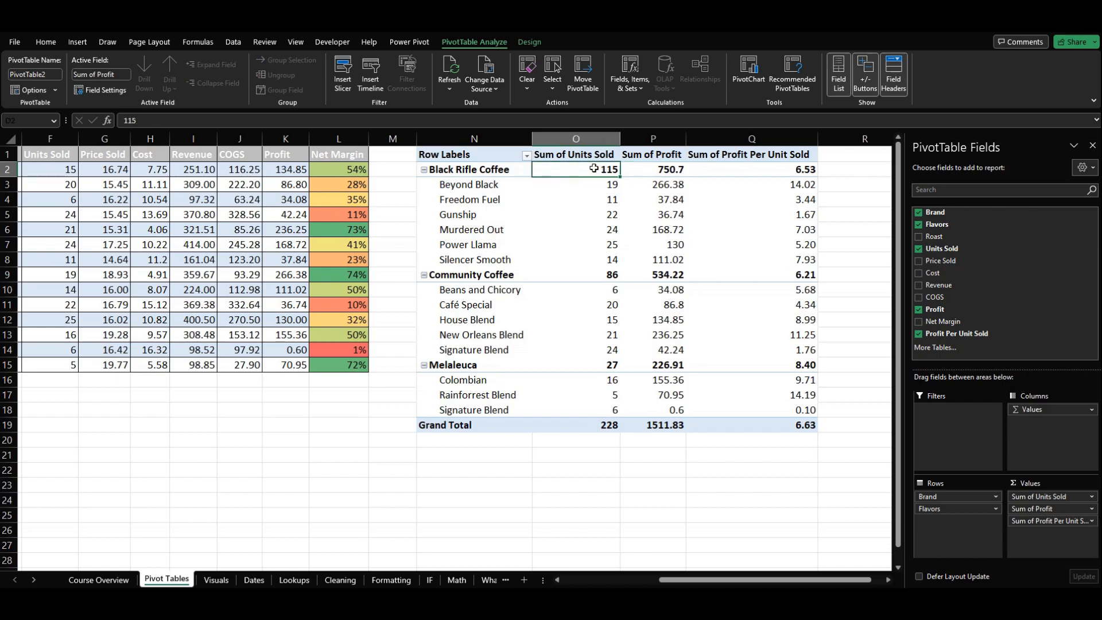
pyautogui.click(560, 154)
pyautogui.click(646, 154)
pyautogui.click(712, 155)
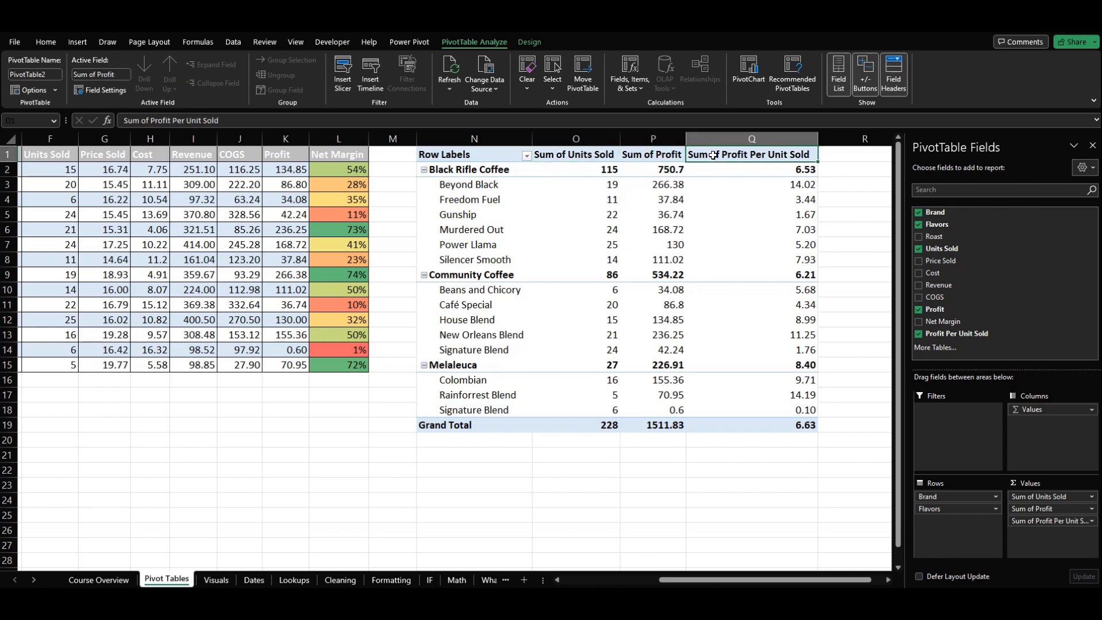
pyautogui.click(731, 170)
pyautogui.click(641, 200)
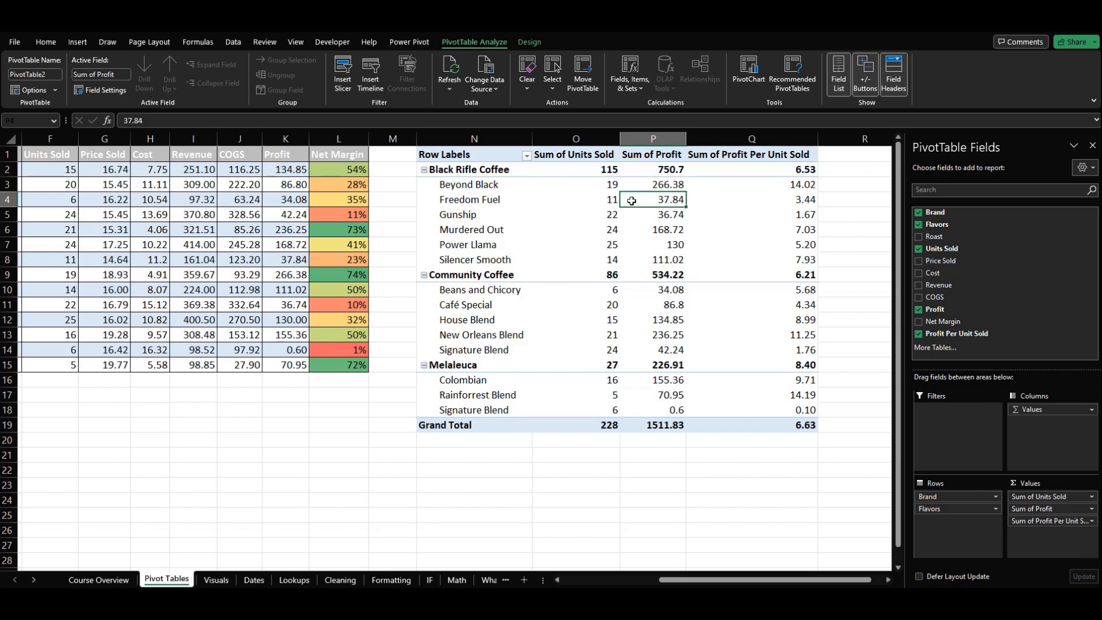
pyautogui.click(589, 184)
pyautogui.moveTo(589, 184); pyautogui.dragTo(603, 259)
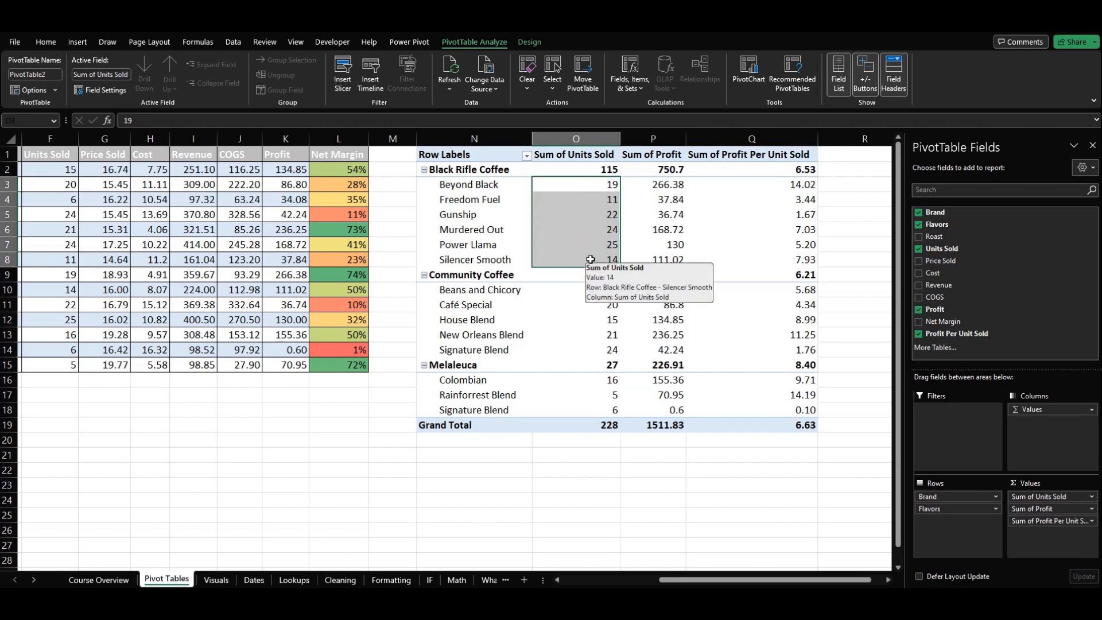
pyautogui.click(594, 216)
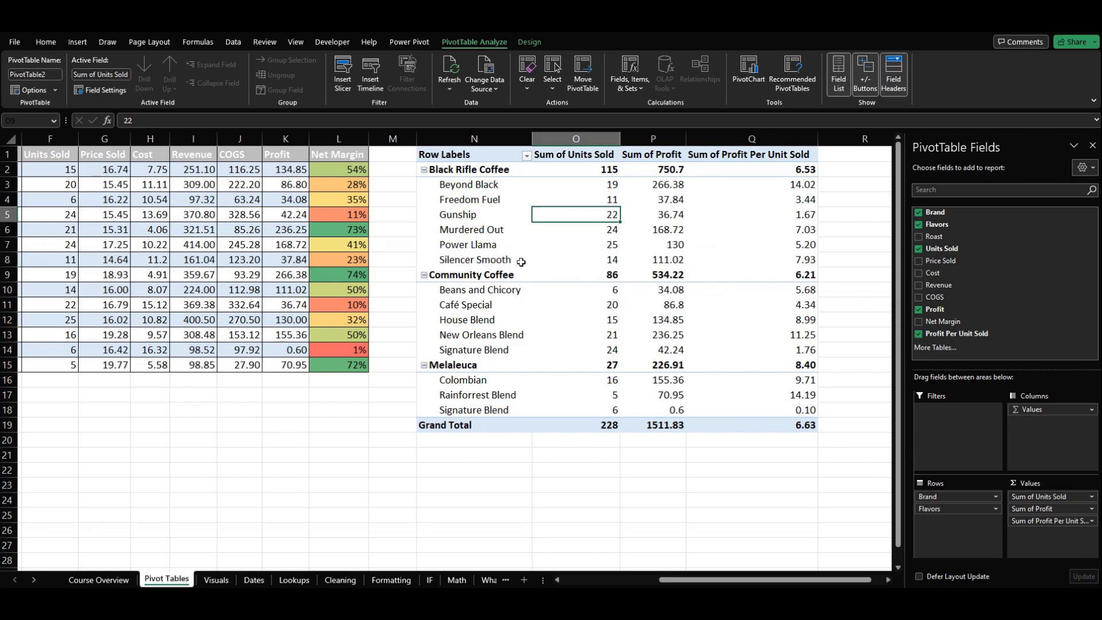
# Insert a Roast slicer for the pivot table and place it in the empty cells to the right of the table
pyautogui.click(592, 334)
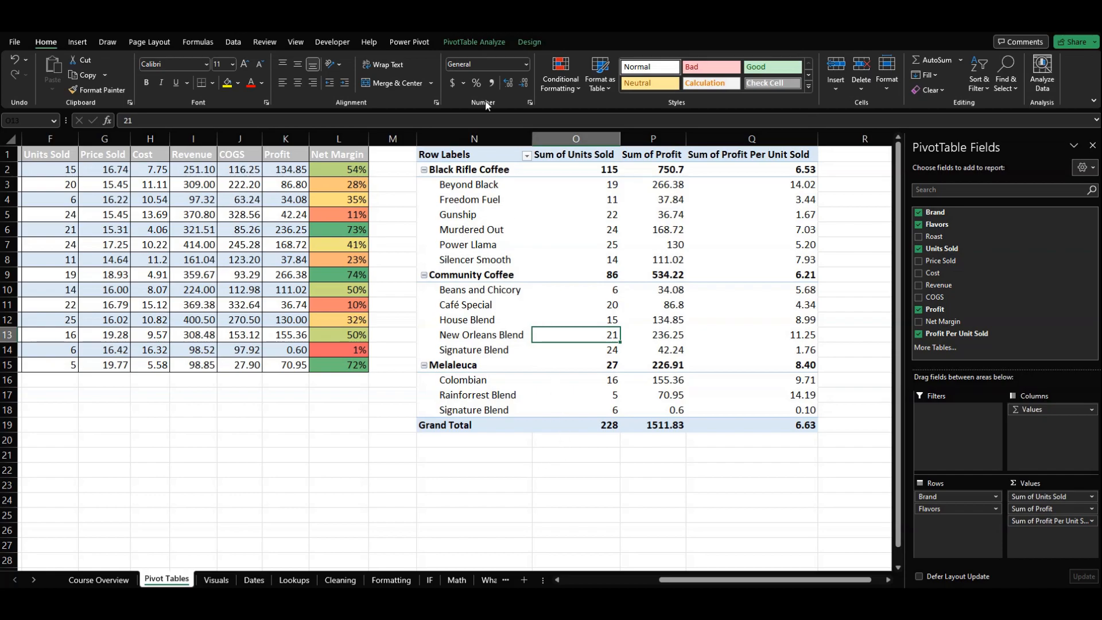
pyautogui.click(471, 43)
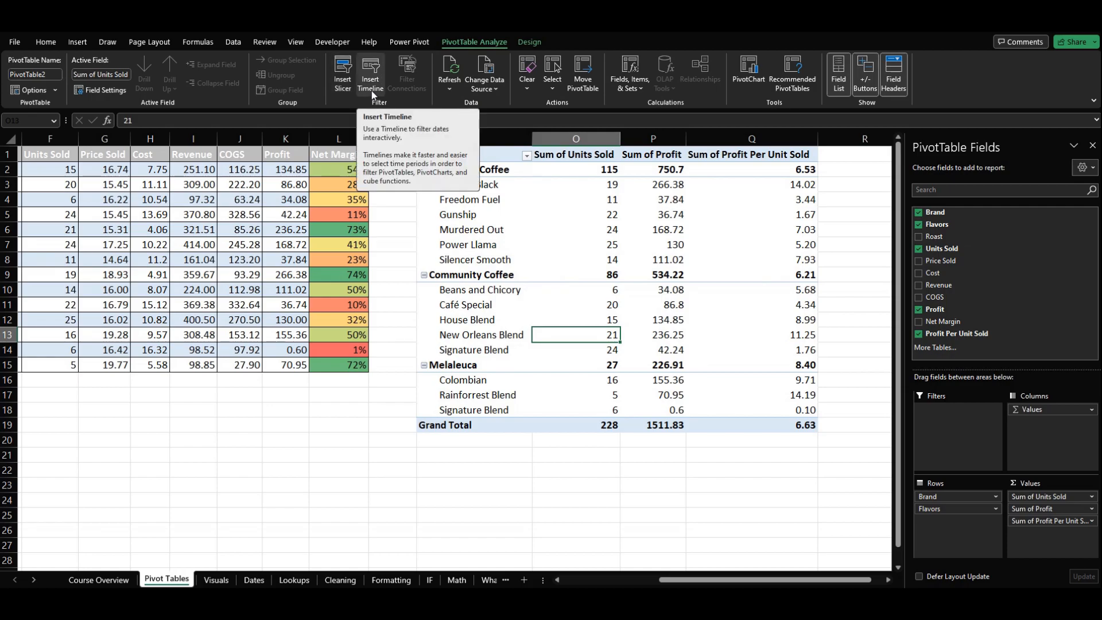
pyautogui.click(342, 83)
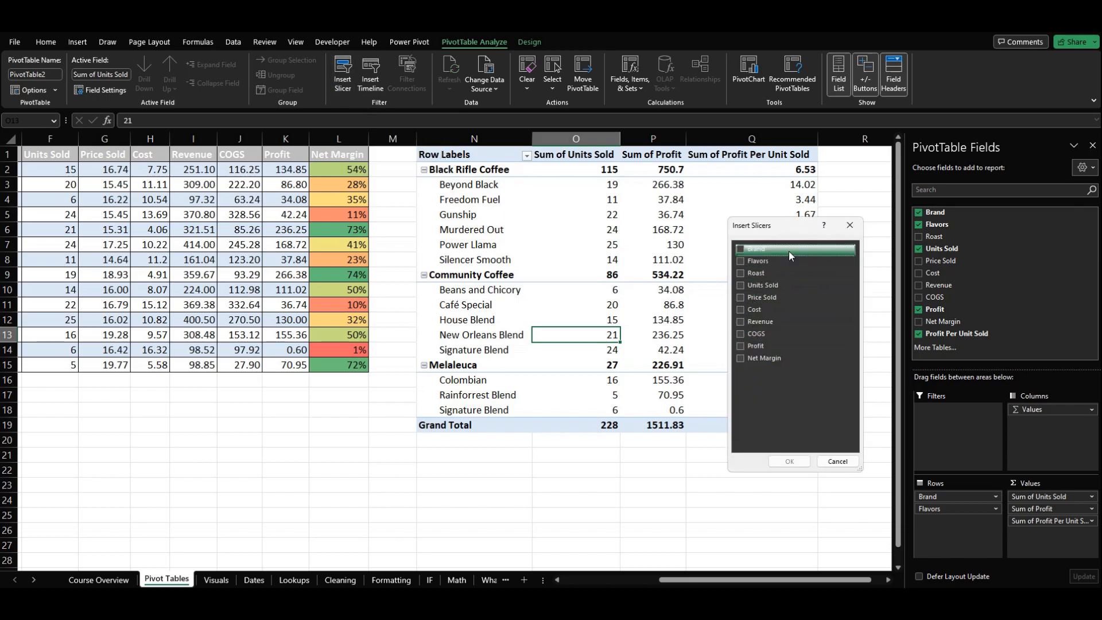
pyautogui.moveTo(794, 230); pyautogui.dragTo(332, 240)
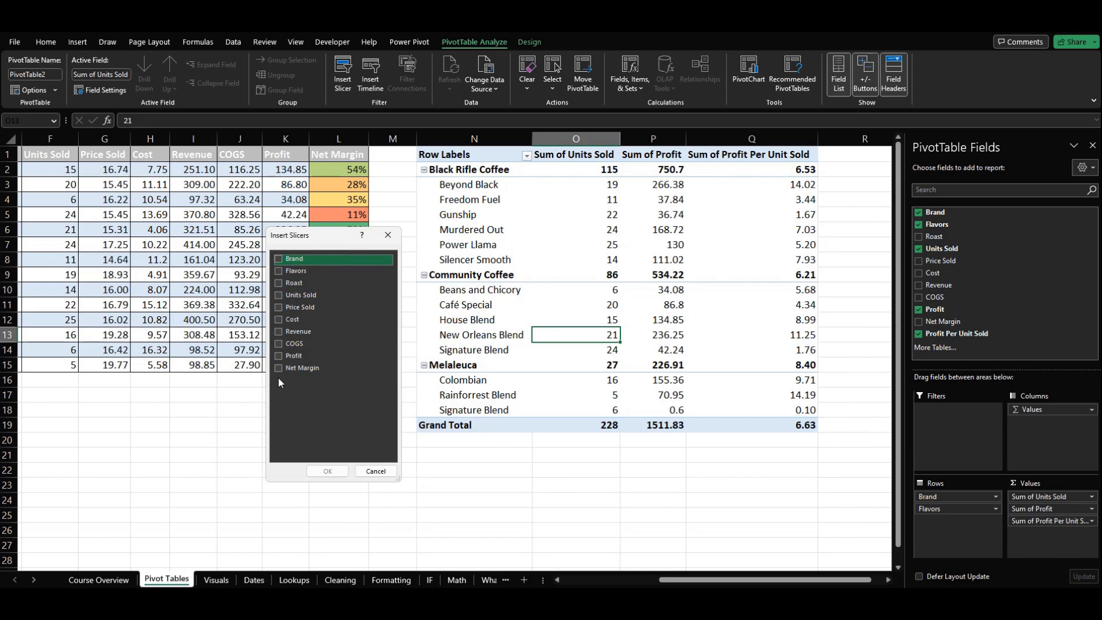
pyautogui.click(278, 284)
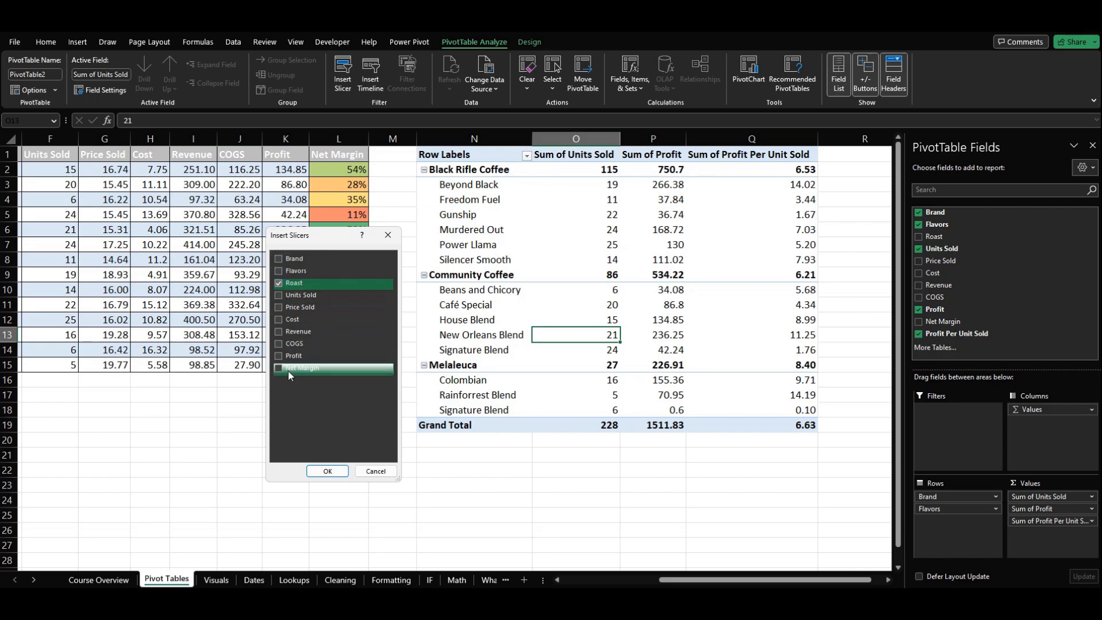
pyautogui.click(326, 472)
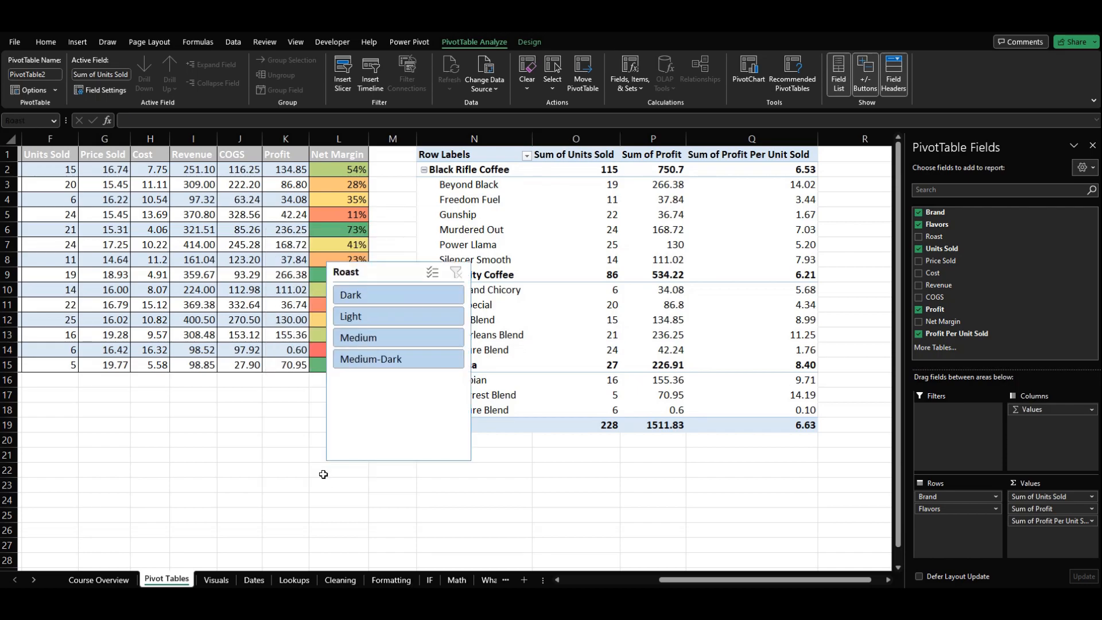
pyautogui.moveTo(388, 273); pyautogui.dragTo(902, 235)
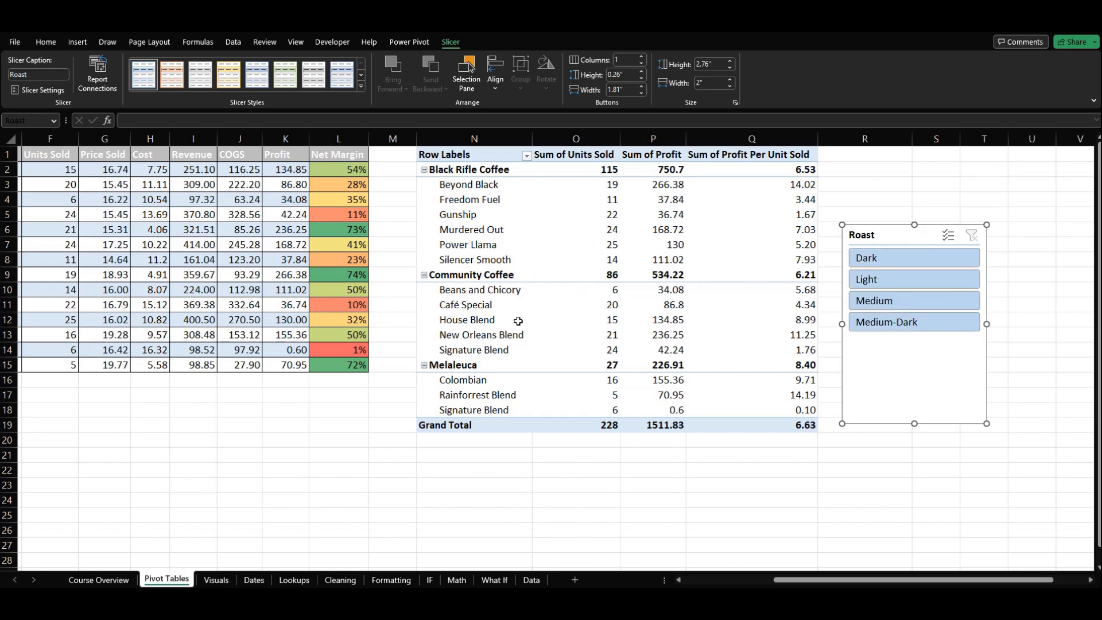
# Filter the pivot table to Light with the Roast slicer for comparison with the source data, and clear the filter
pyautogui.click(895, 281)
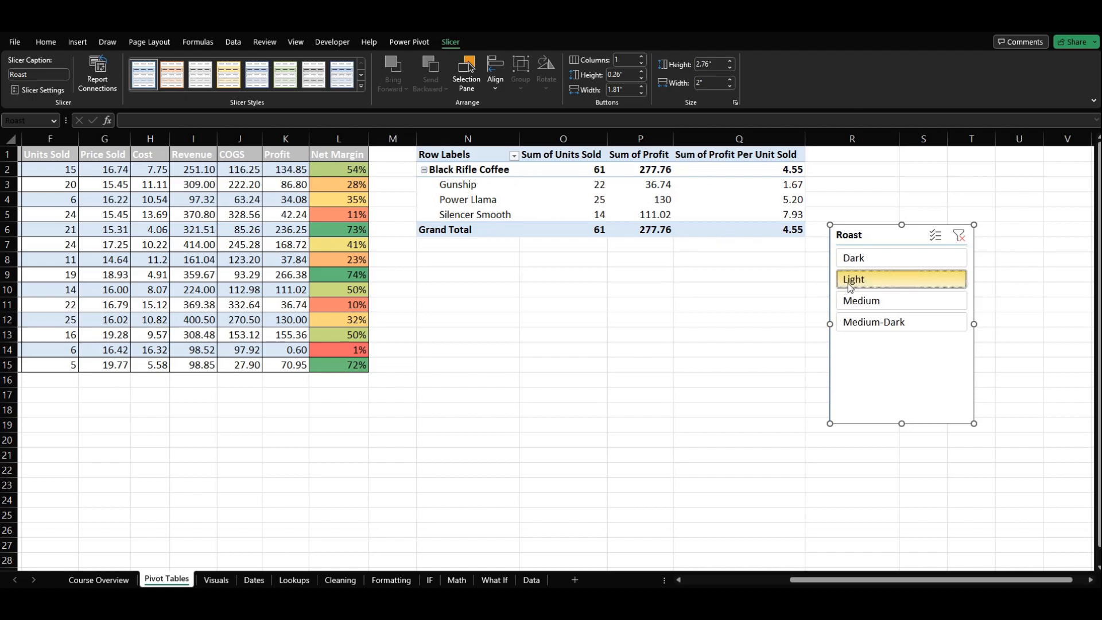
pyautogui.moveTo(844, 582); pyautogui.dragTo(743, 583)
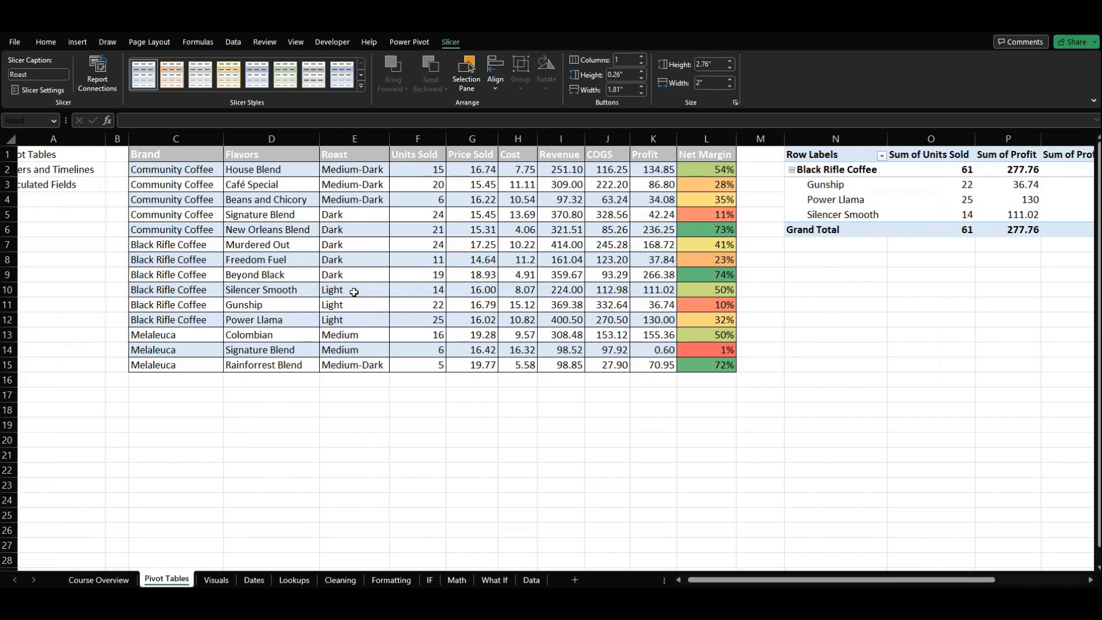
pyautogui.hscroll(5, 748, 576)
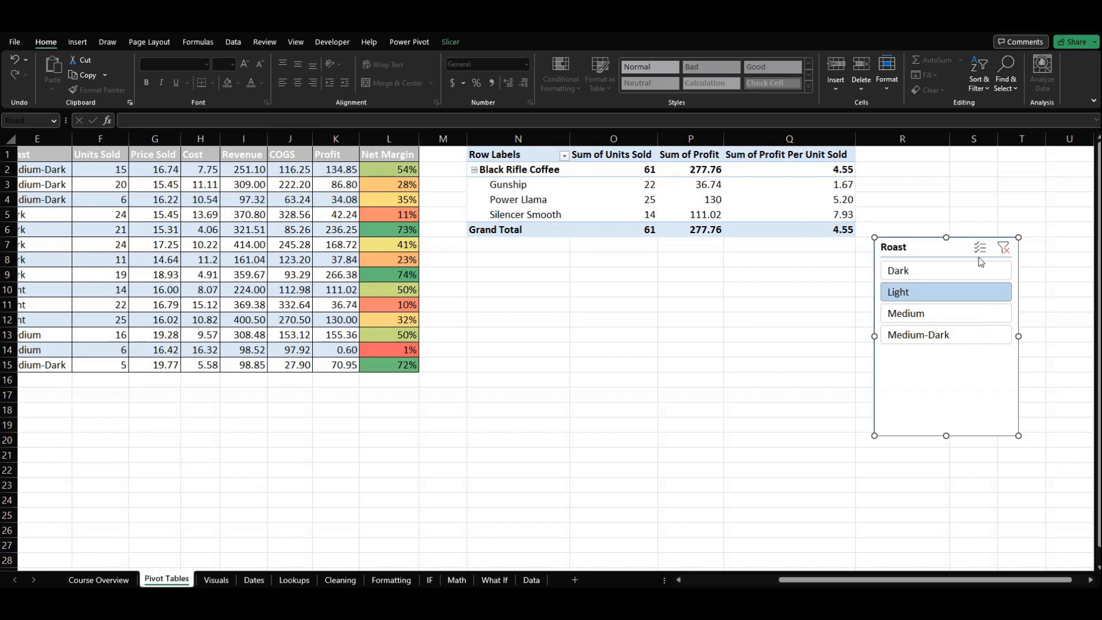
pyautogui.click(1004, 248)
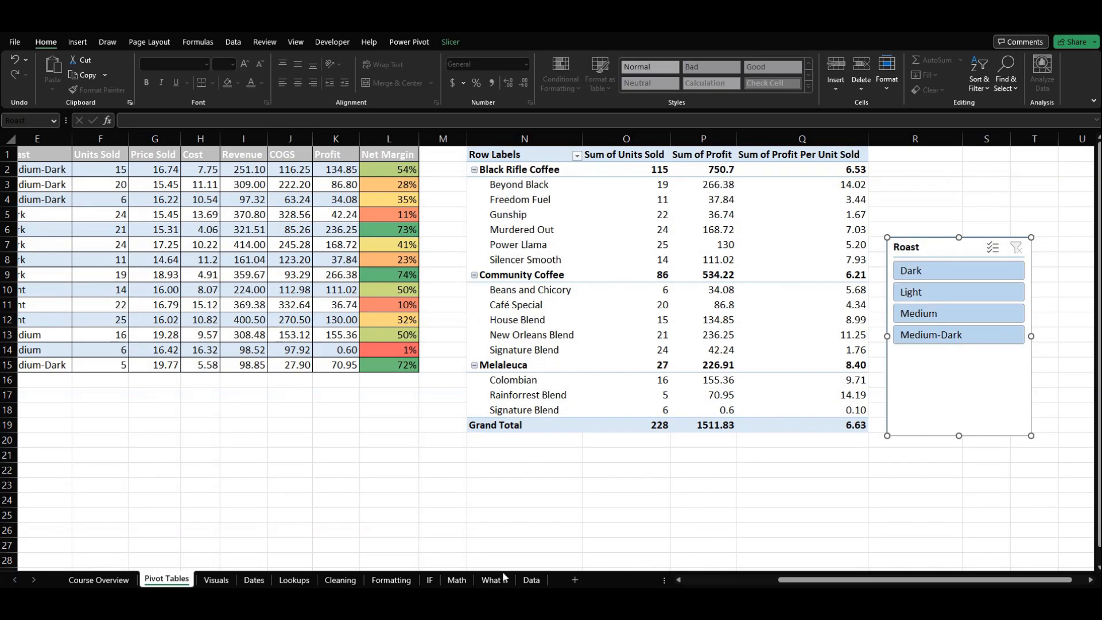
# Switch to the Excel Performance Dashboard workbook and review its Rev By Customer, Qty Sold By Customer and Qty Sold By Item sheets, returning to Dashboard
pyautogui.moveTo(654, 603)
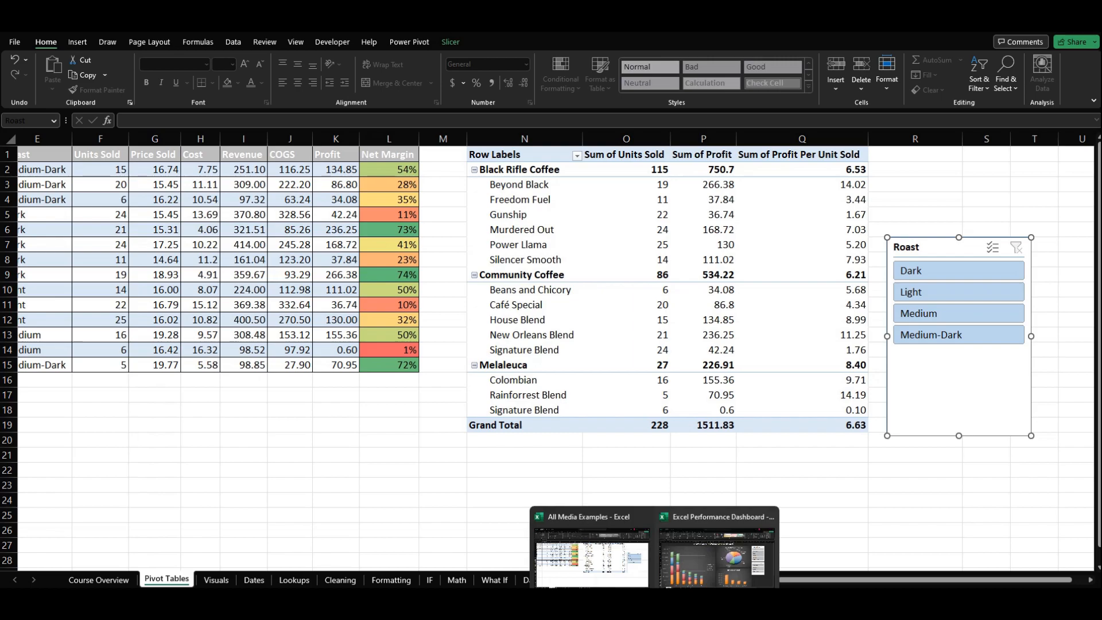
pyautogui.click(708, 551)
pyautogui.click(932, 502)
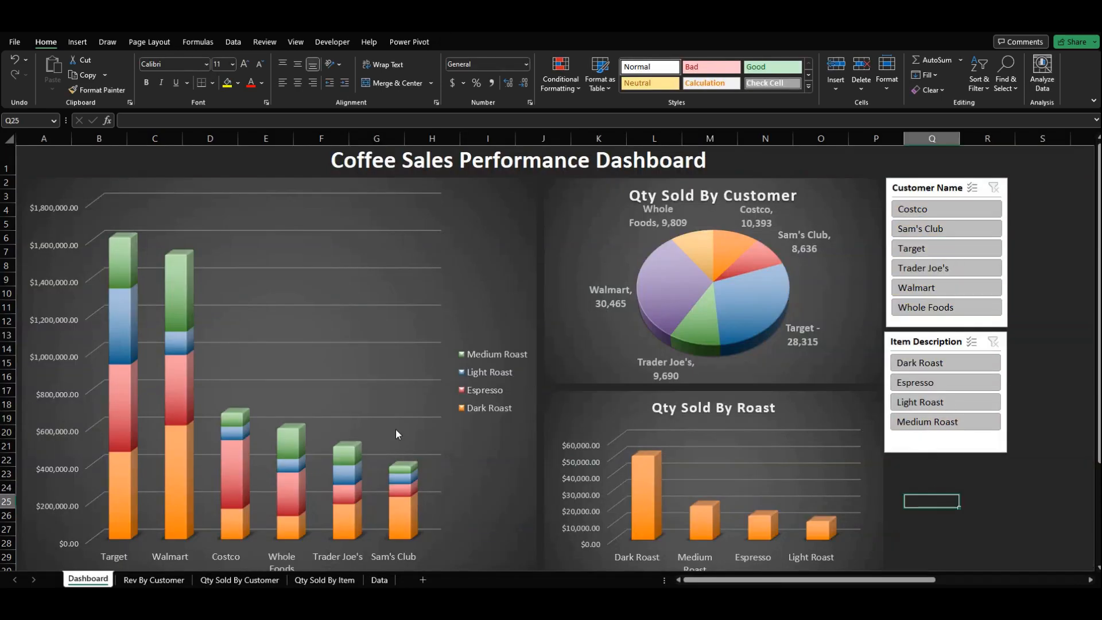
pyautogui.click(154, 580)
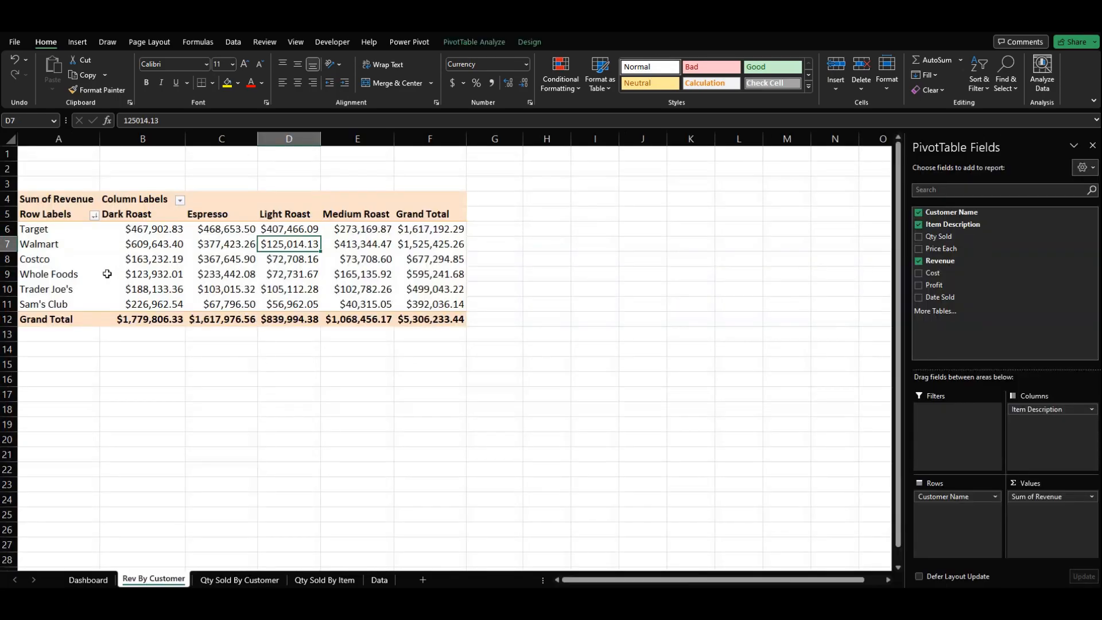
pyautogui.click(221, 580)
pyautogui.click(304, 580)
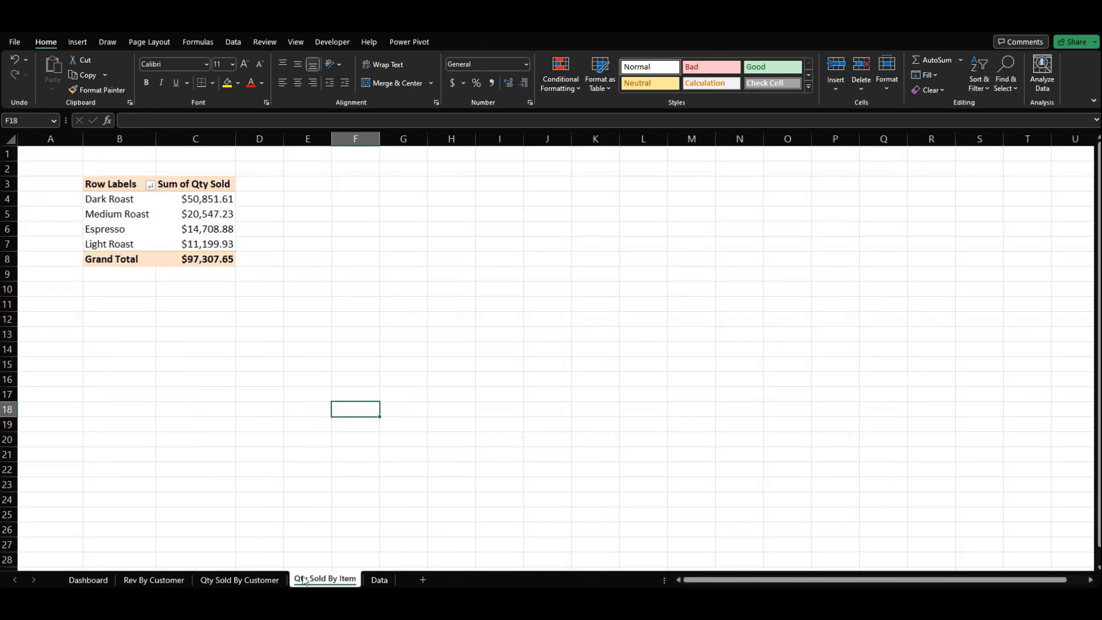
pyautogui.click(89, 580)
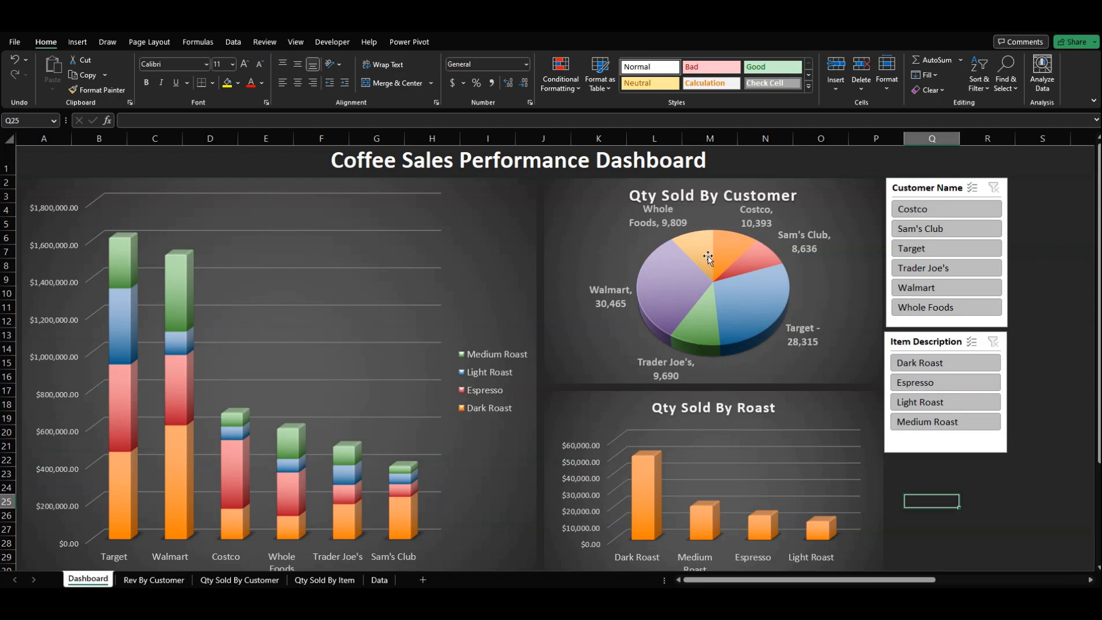
# Filter the dashboard charts to Walmart with the Customer Name slicer and clear that filter
pyautogui.click(964, 292)
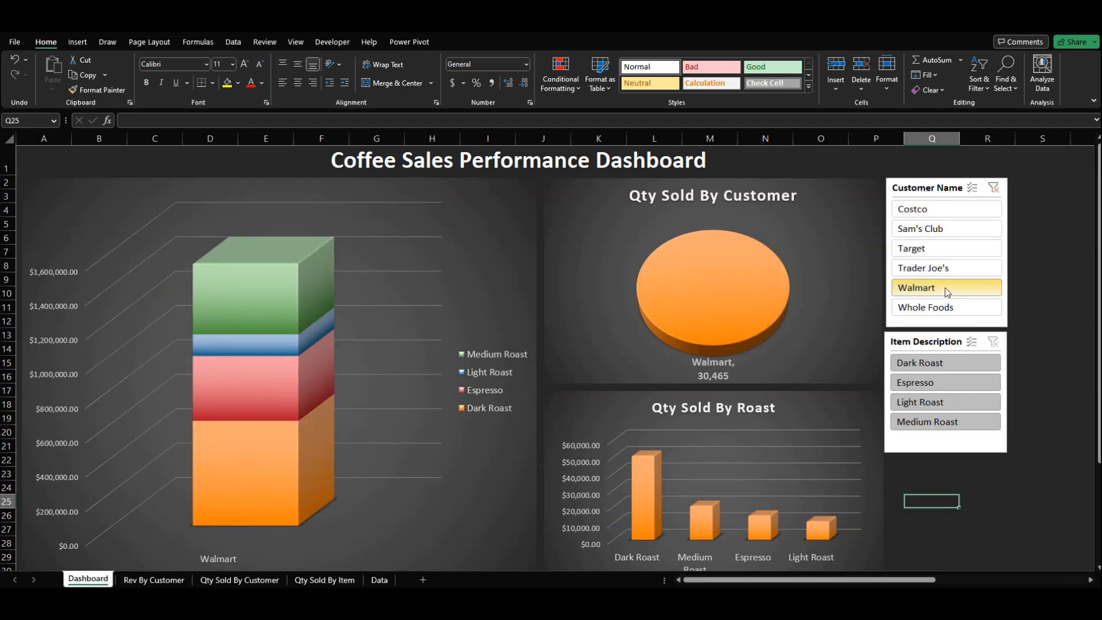
pyautogui.click(997, 194)
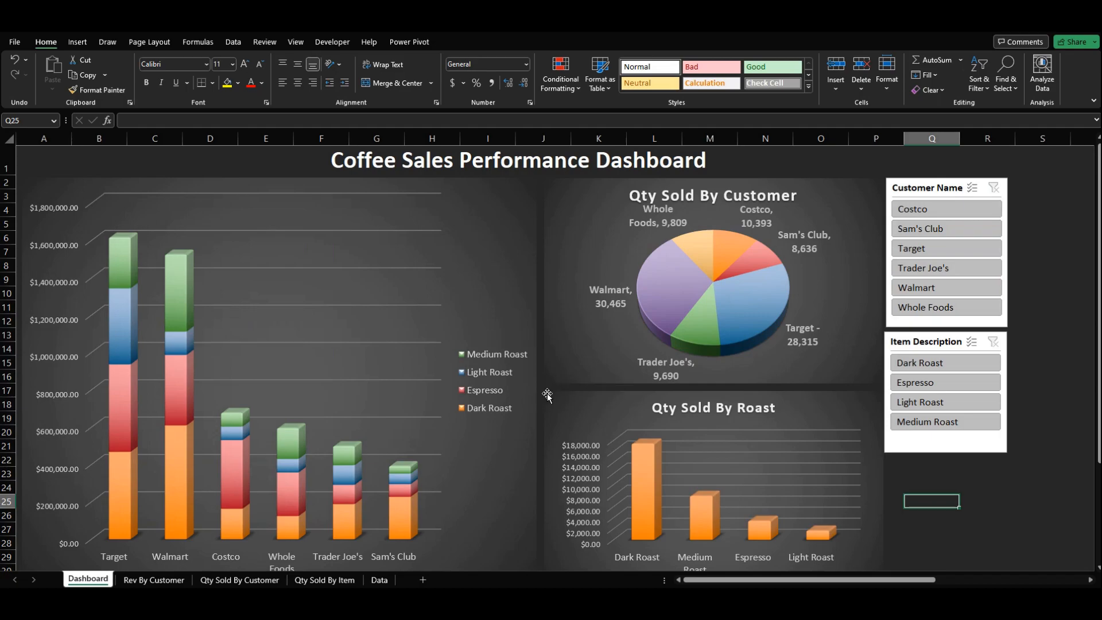
pyautogui.moveTo(403, 501)
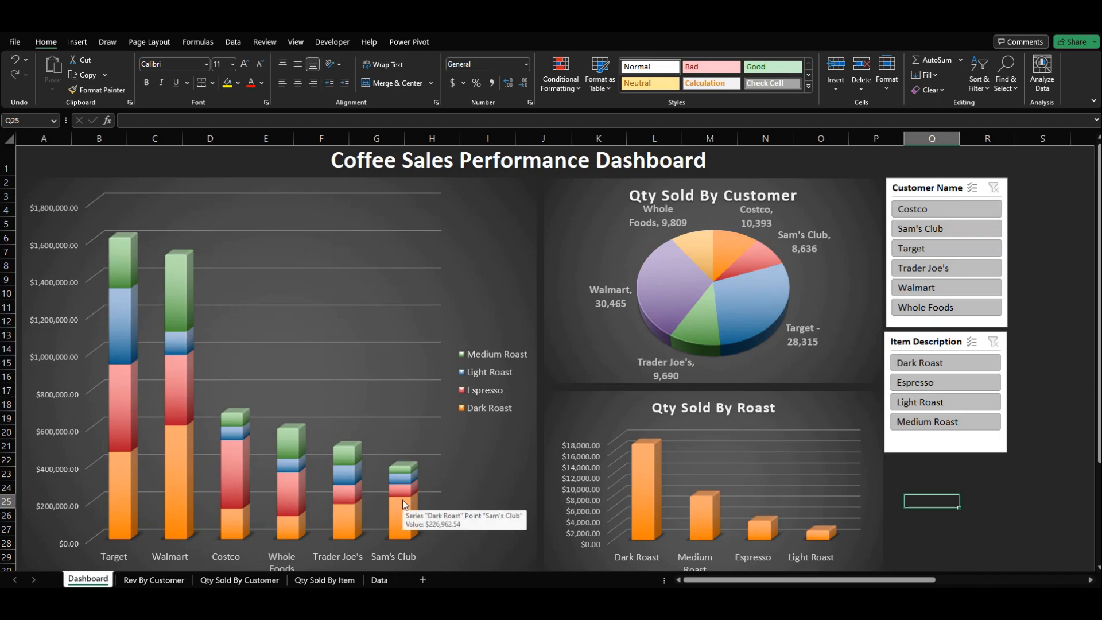
# Switch from the dashboard back to the course workbook's Pivot Tables sheet, with the pivot table and Roast slicer in view
pyautogui.click(504, 446)
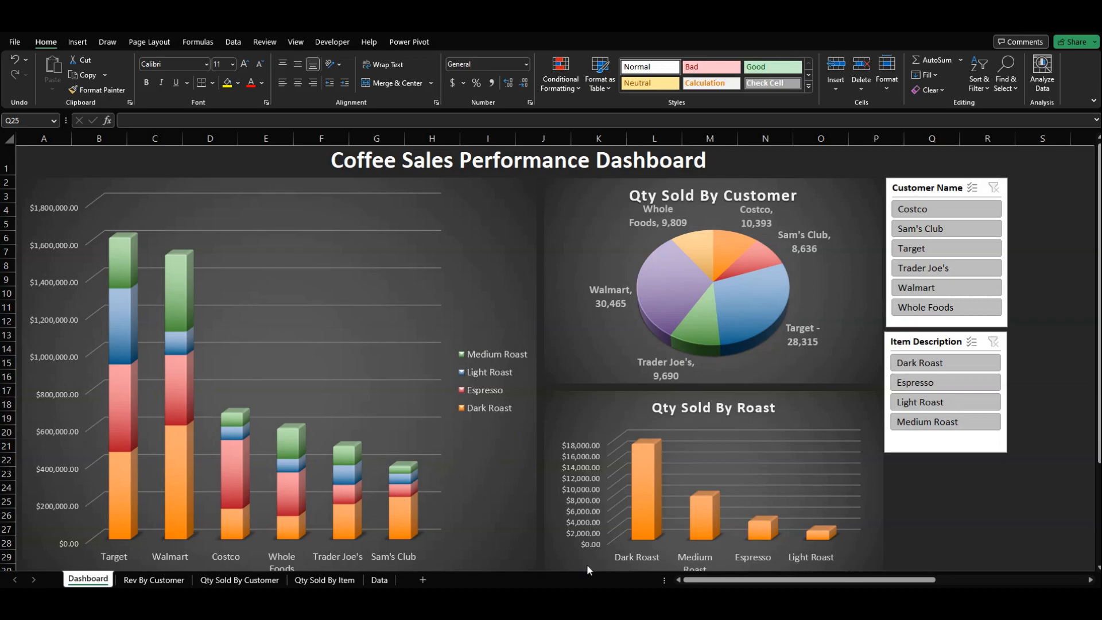
pyautogui.moveTo(654, 602)
pyautogui.click(620, 566)
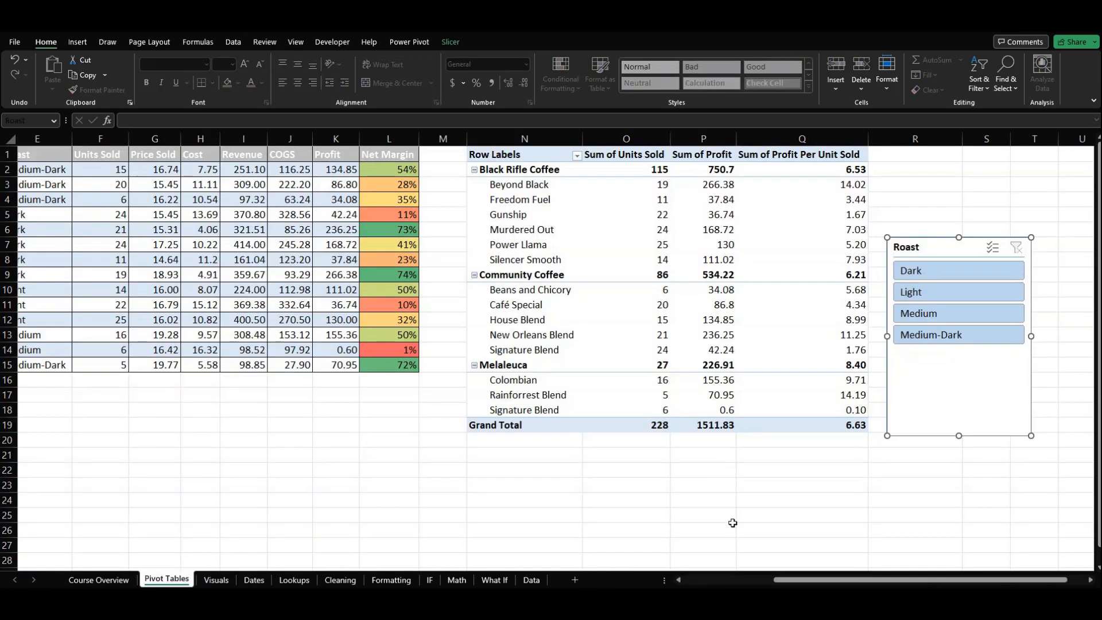
pyautogui.click(753, 515)
pyautogui.moveTo(821, 581); pyautogui.dragTo(834, 581)
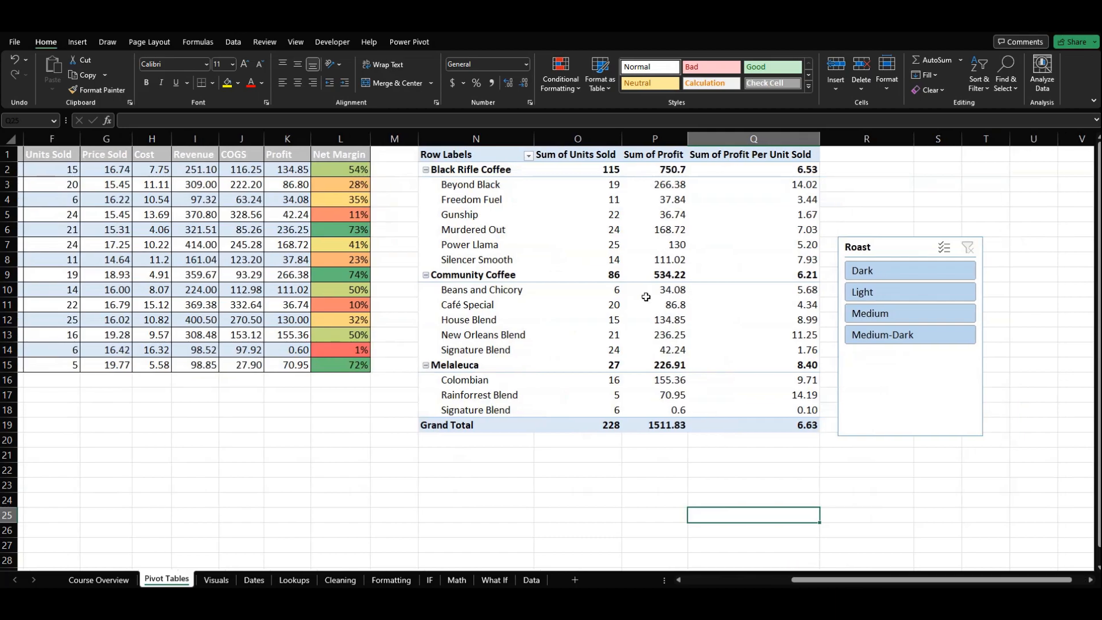
# Insert a Clustered Column PivotChart based on the coffee sales pivot table
pyautogui.click(590, 233)
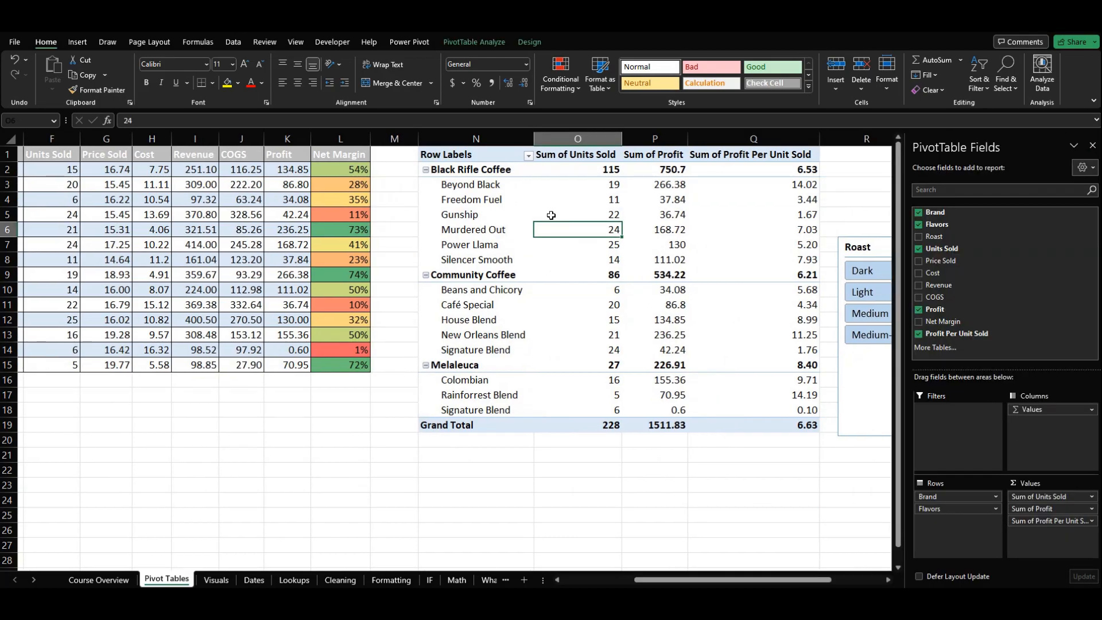
pyautogui.click(80, 44)
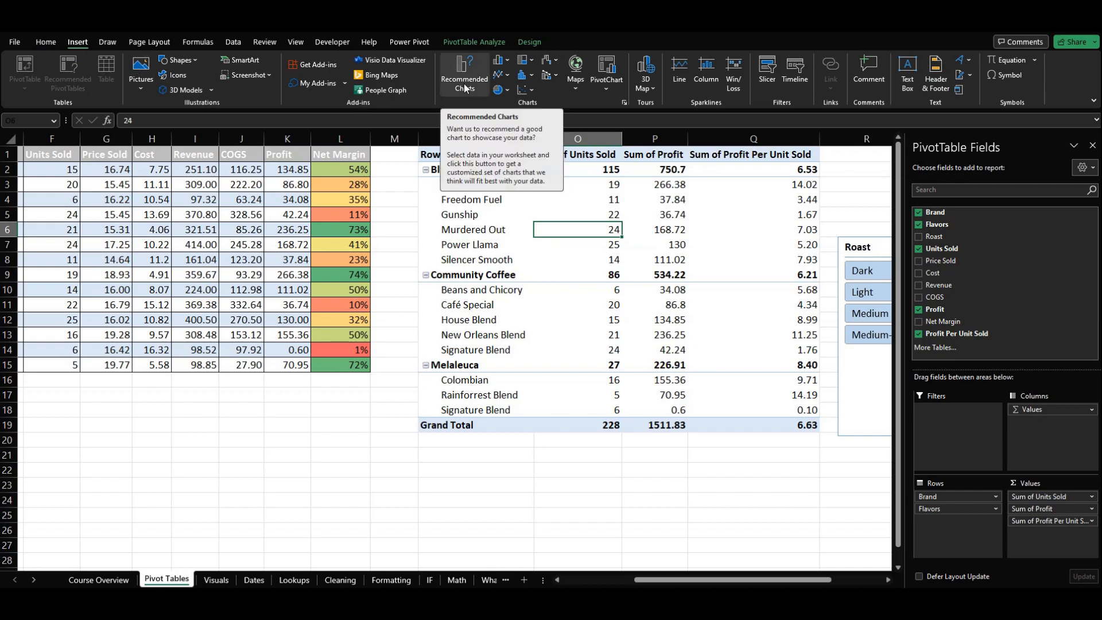
pyautogui.click(607, 70)
pyautogui.moveTo(535, 294)
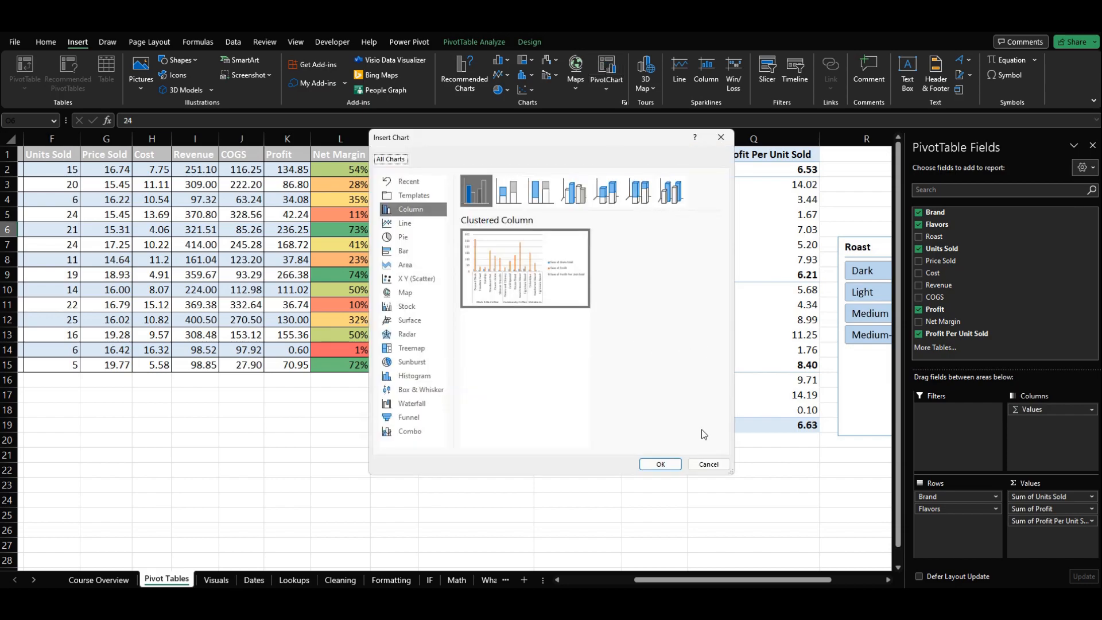
pyautogui.click(661, 464)
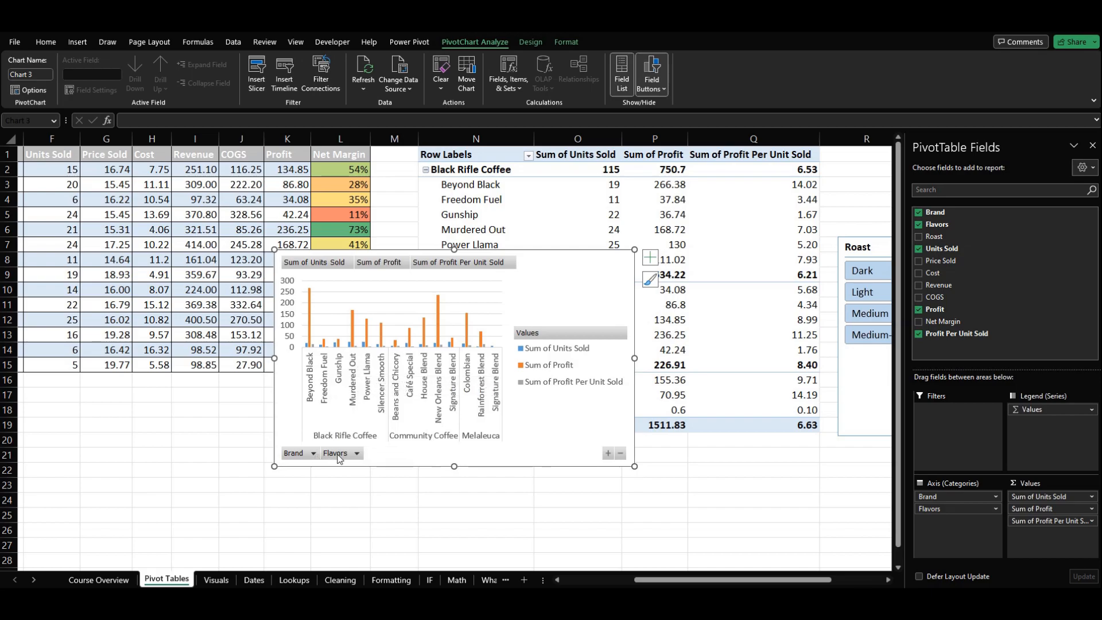
# Remove the Flavors field from the PivotChart and place the chart below the pivot table, clear of the source data
pyautogui.click(355, 454)
pyautogui.rightClick(355, 454)
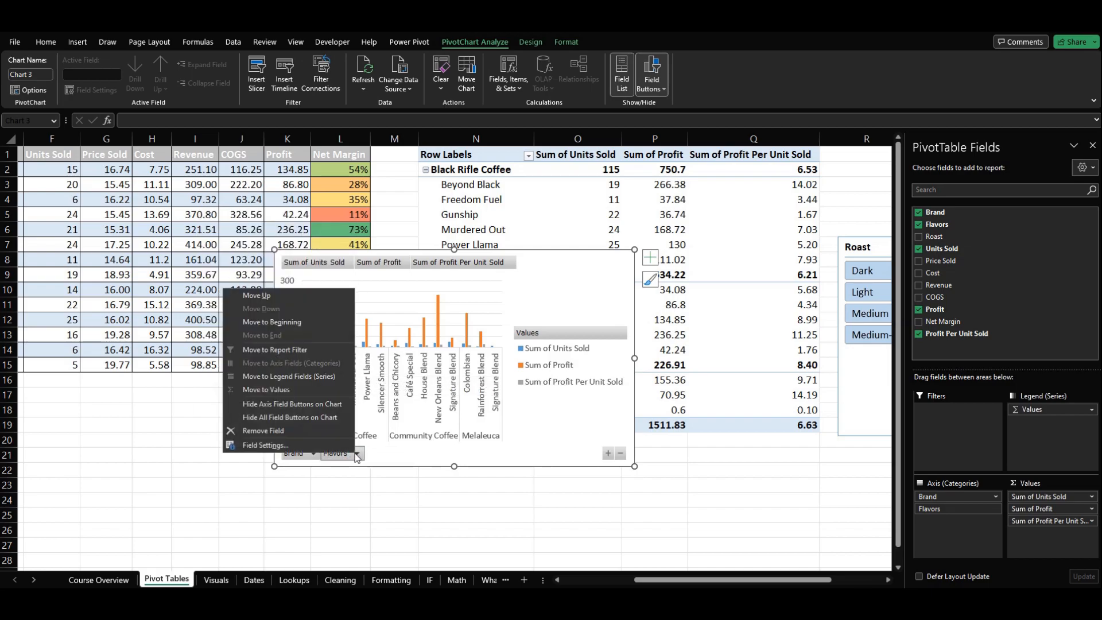
pyautogui.click(309, 432)
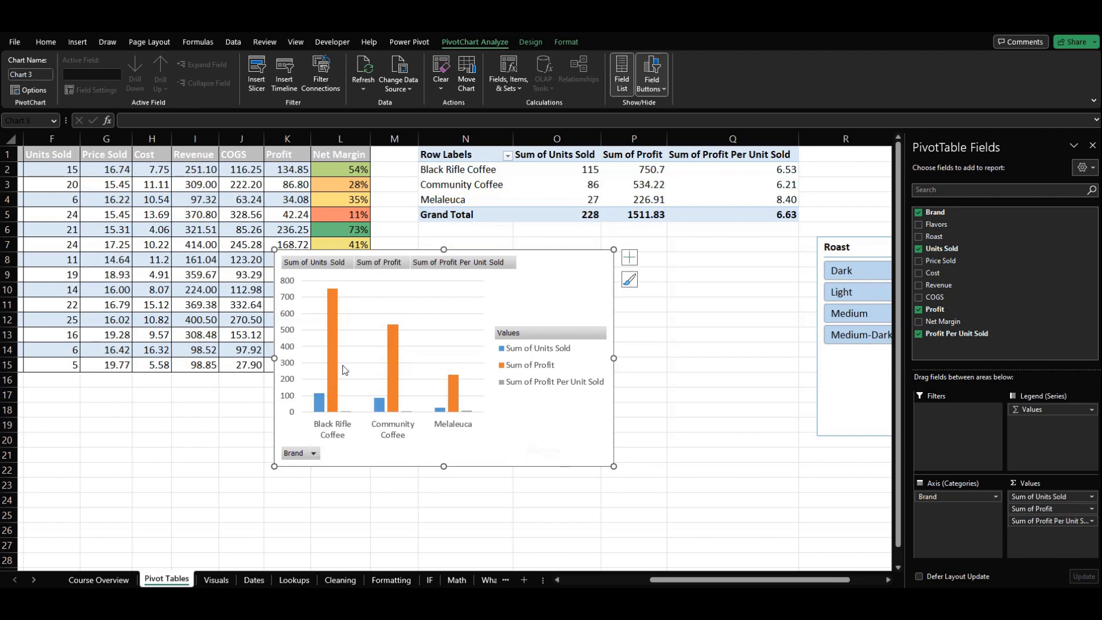
pyautogui.moveTo(555, 248); pyautogui.dragTo(680, 277)
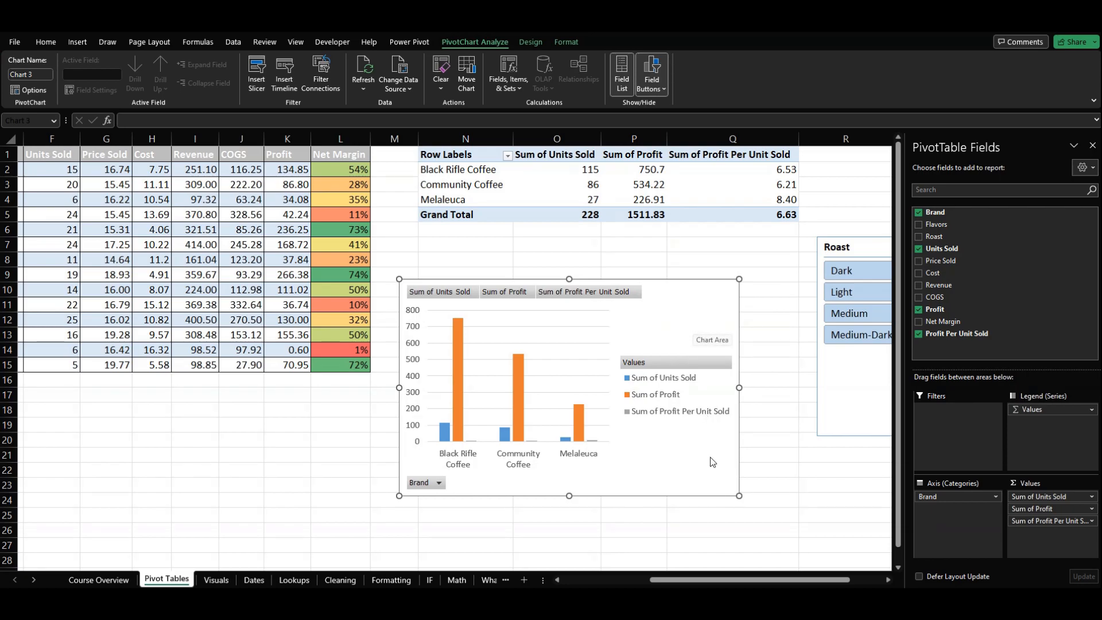
# Filter the pivot table and chart to Light with the Roast slicer, and clear the filter
pyautogui.moveTo(701, 584); pyautogui.dragTo(733, 583)
pyautogui.click(765, 391)
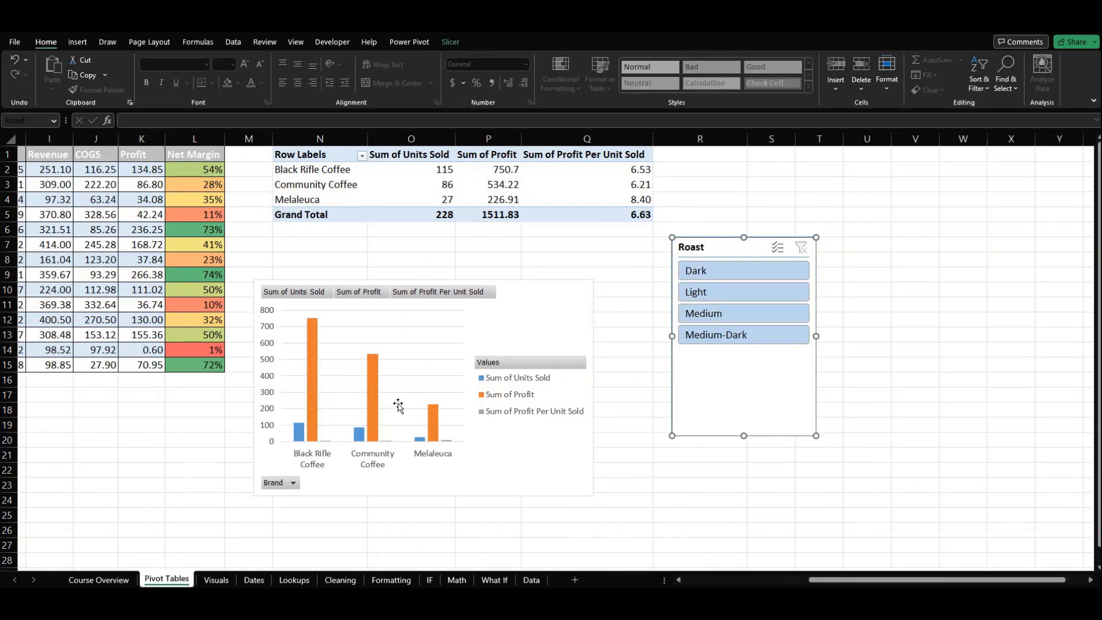
pyautogui.click(742, 293)
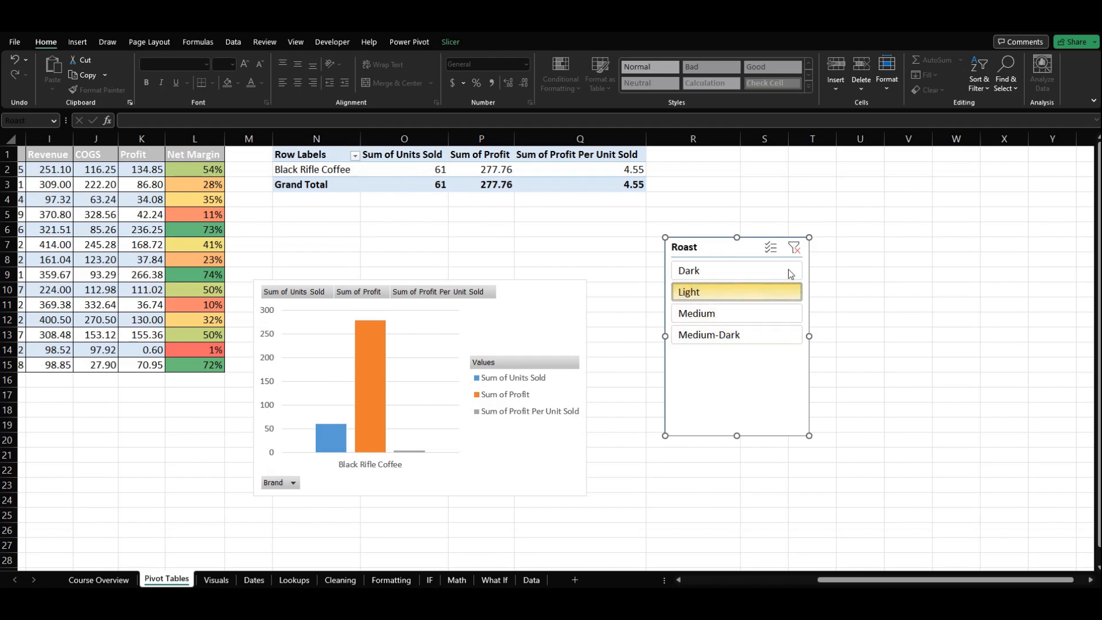
pyautogui.click(793, 250)
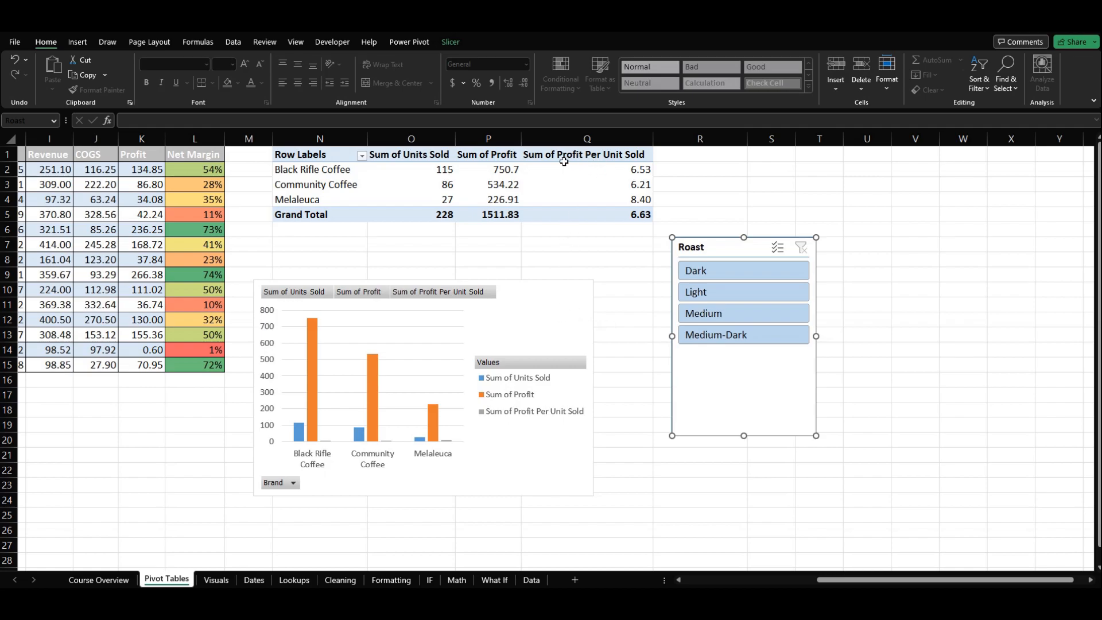
# Deselect the slicer and review the source sales table alongside the pivot table, chart and Roast slicer
pyautogui.moveTo(594, 167)
pyautogui.click(662, 483)
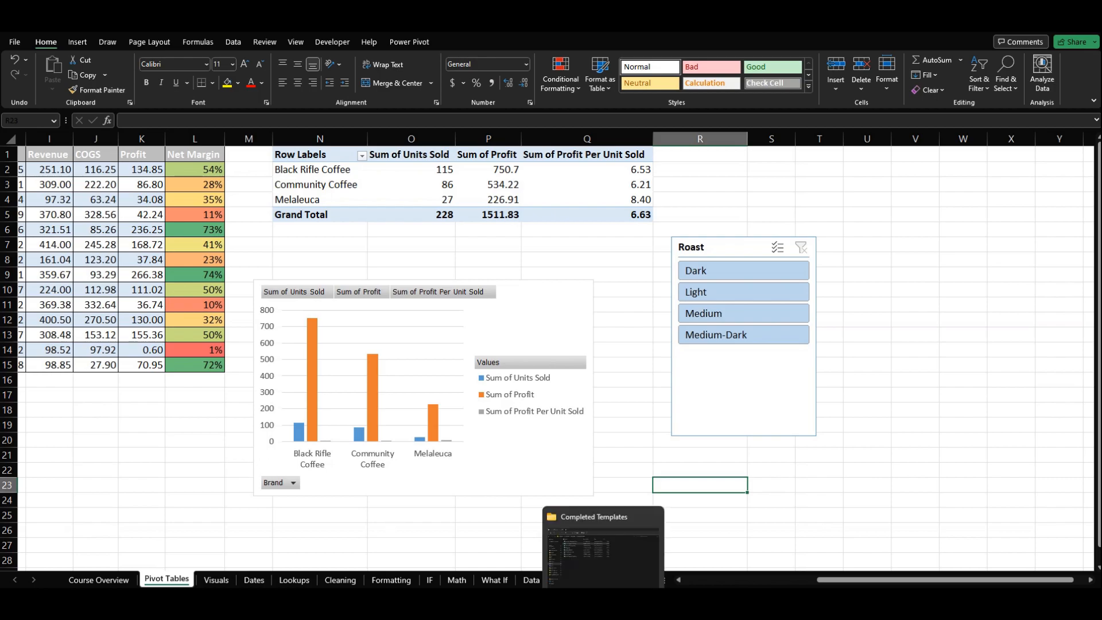
pyautogui.moveTo(931, 580); pyautogui.dragTo(797, 584)
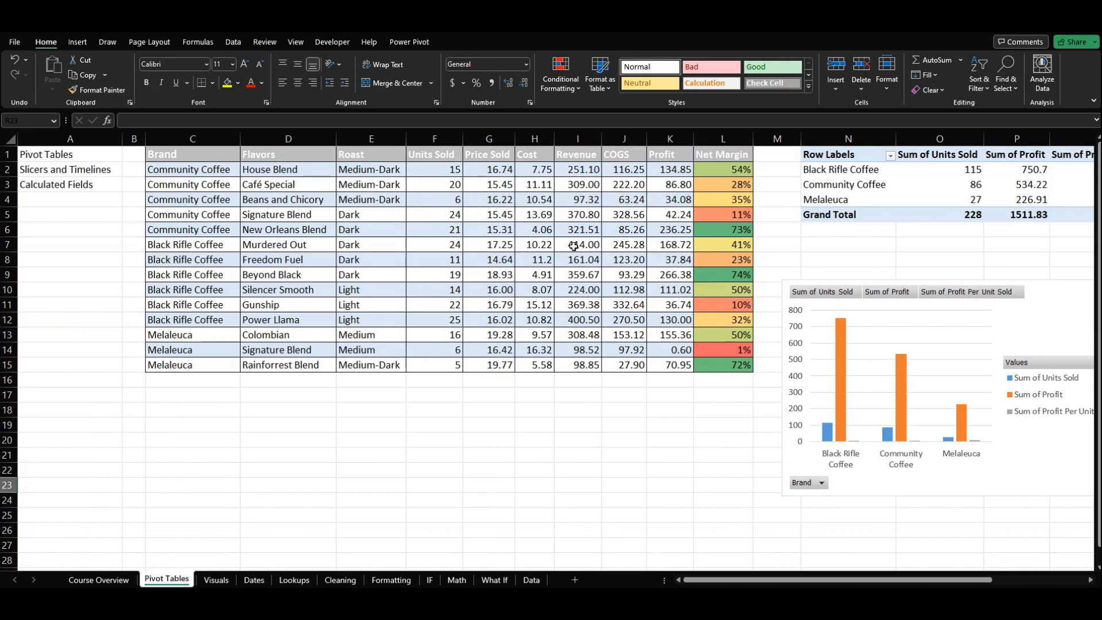
pyautogui.moveTo(758, 582); pyautogui.dragTo(857, 582)
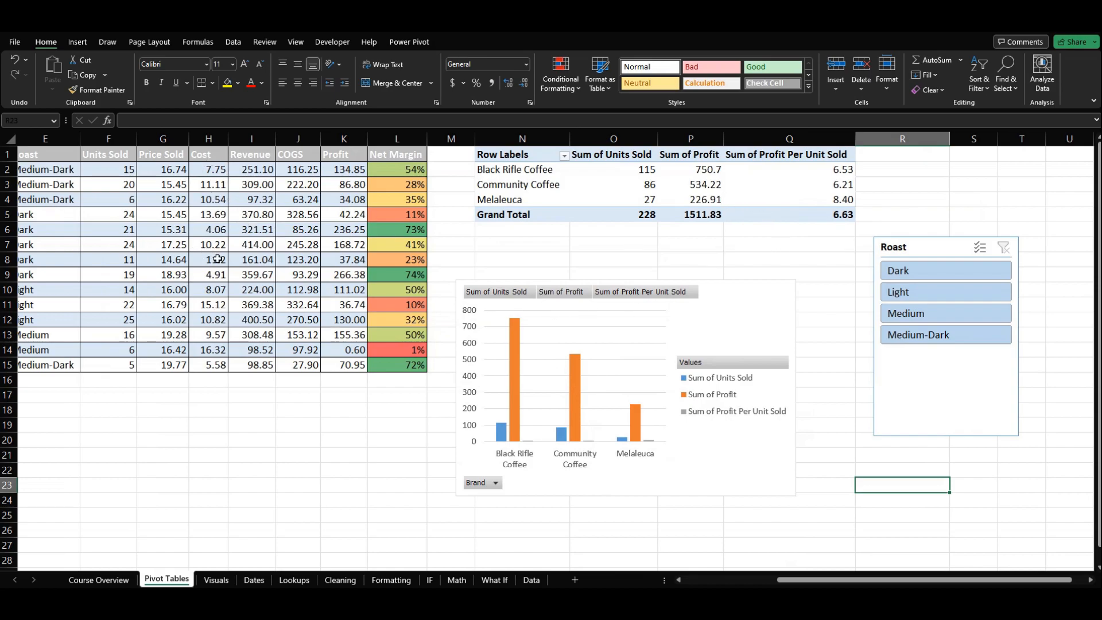
pyautogui.moveTo(801, 583); pyautogui.dragTo(812, 582)
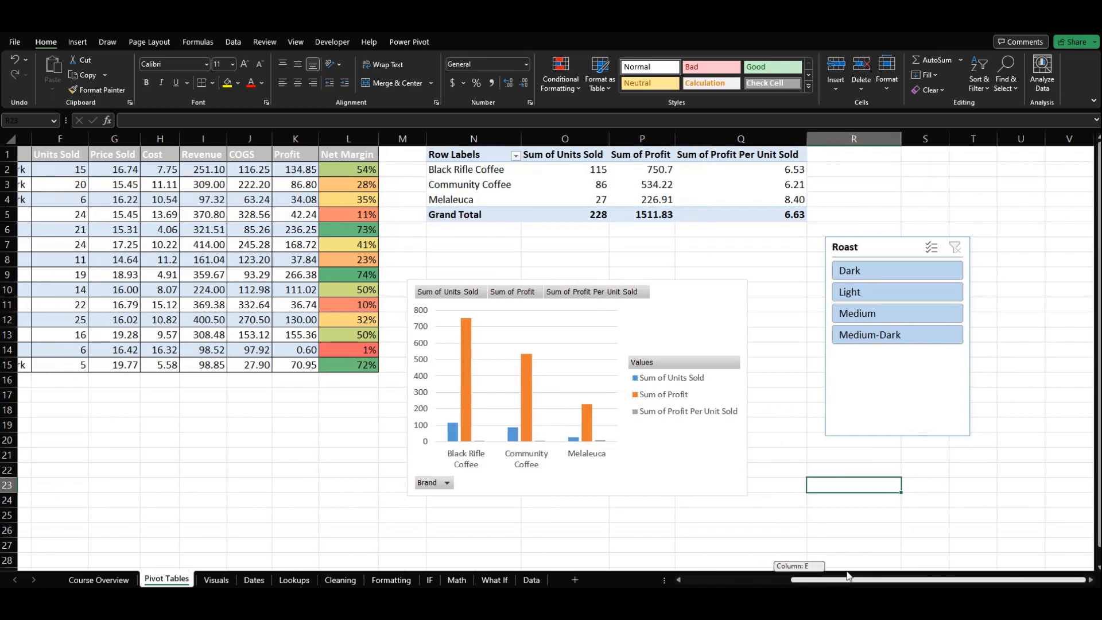
pyautogui.click(1023, 274)
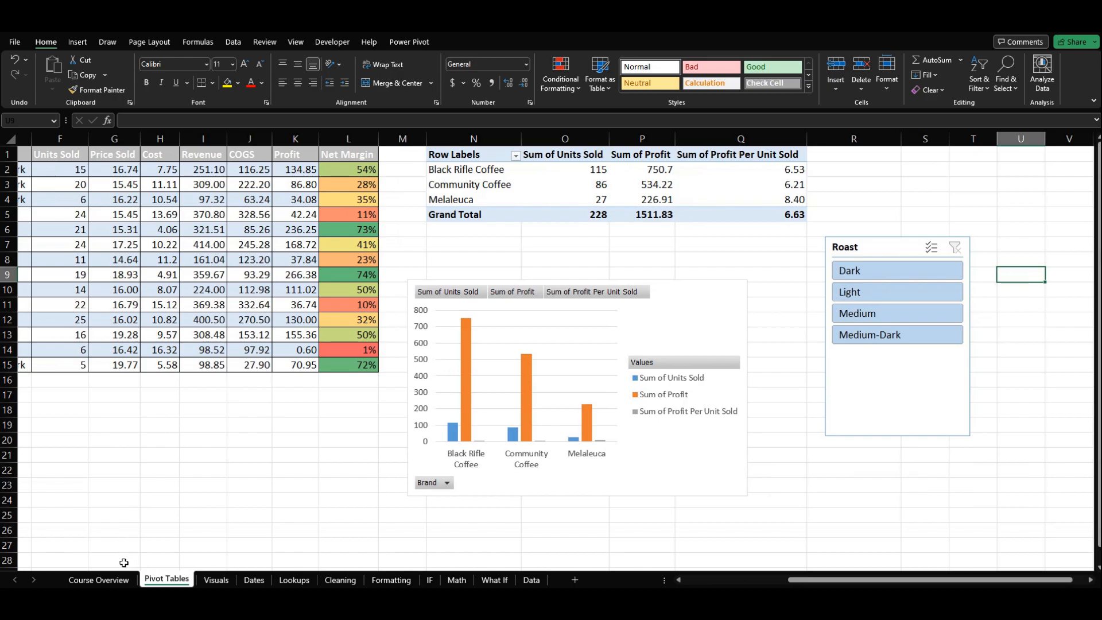
# Review the What If Analysis and Get Data topics under Intermediate on the Course Overview sheet
pyautogui.click(113, 581)
pyautogui.click(745, 189)
pyautogui.click(741, 221)
pyautogui.click(727, 239)
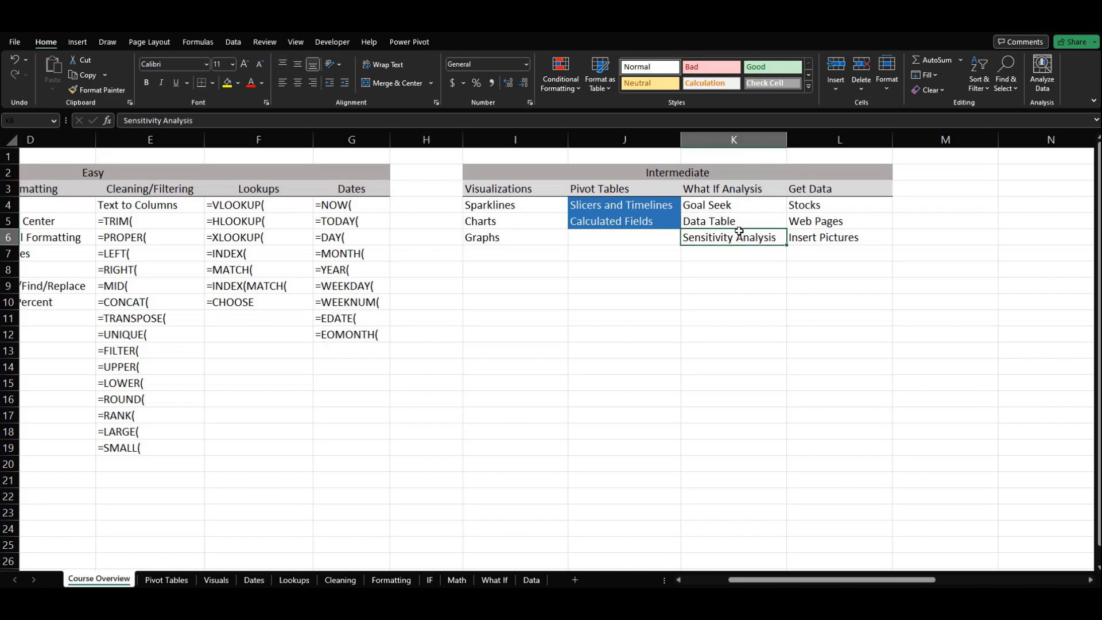
pyautogui.click(735, 281)
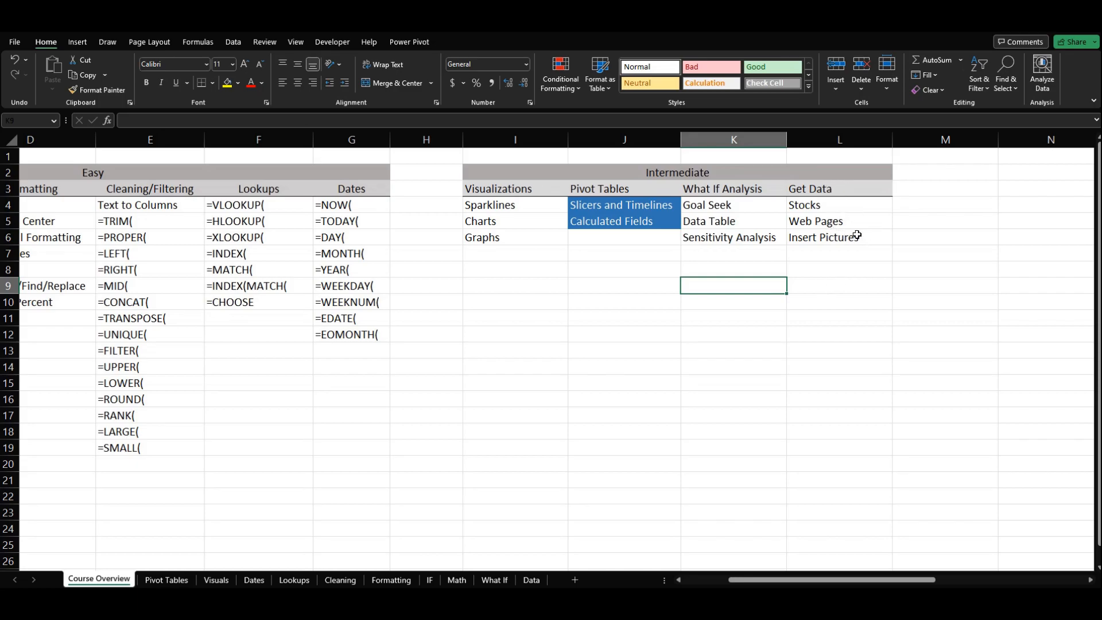
pyautogui.click(732, 201)
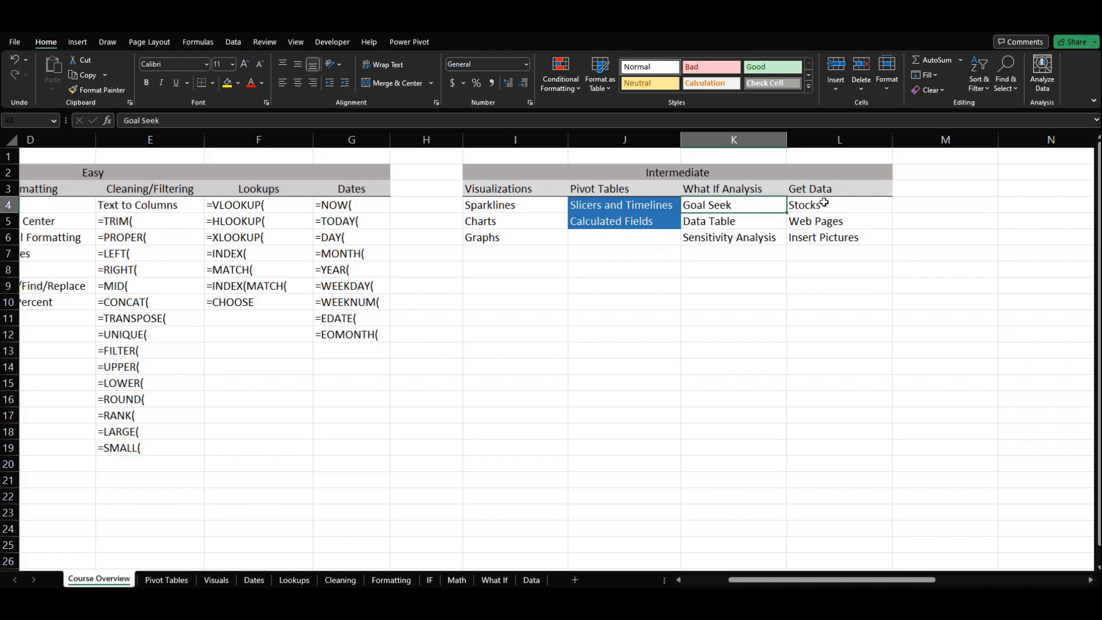
pyautogui.click(824, 205)
pyautogui.click(735, 237)
pyautogui.click(824, 234)
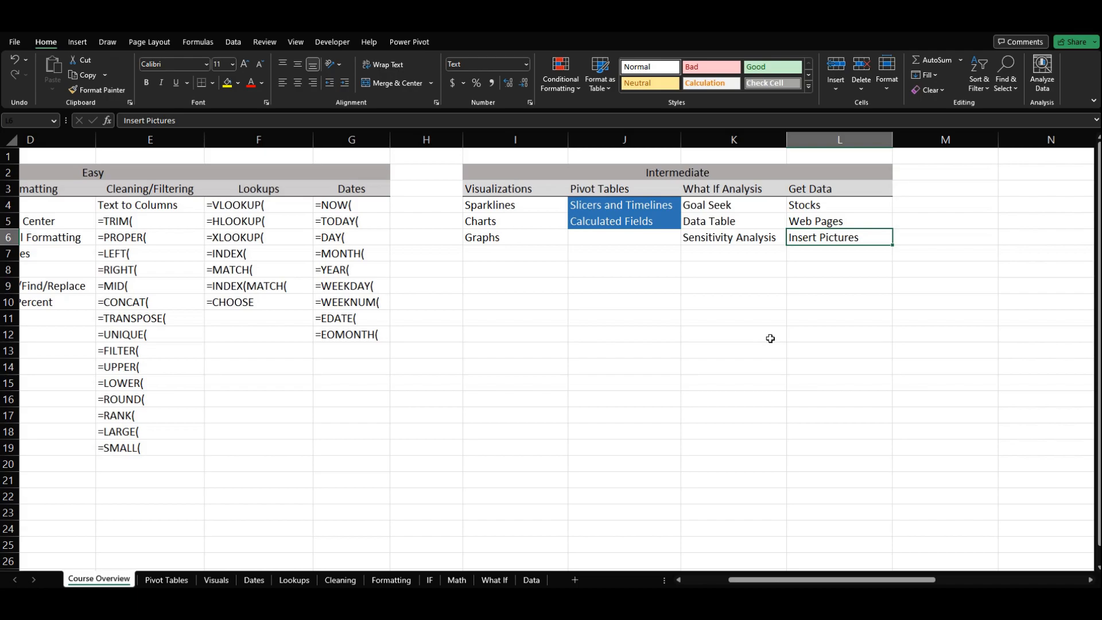
# Check the Calculated Fields and Slicers and Timelines topics on Course Overview, and return to the Pivot Tables sheet
pyautogui.click(781, 339)
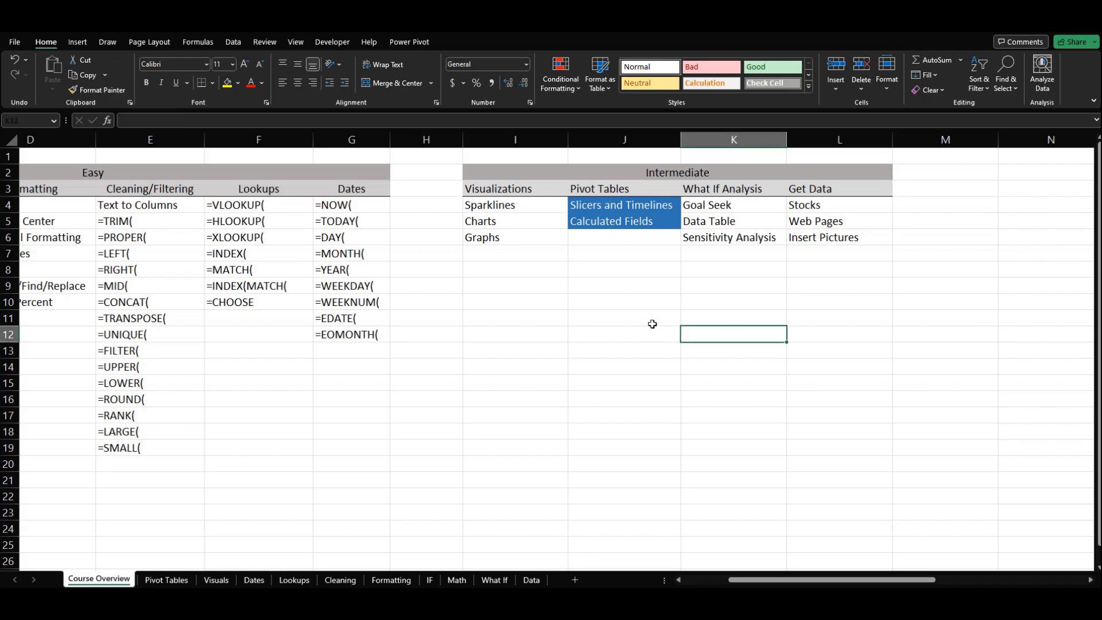
pyautogui.click(619, 224)
pyautogui.click(609, 208)
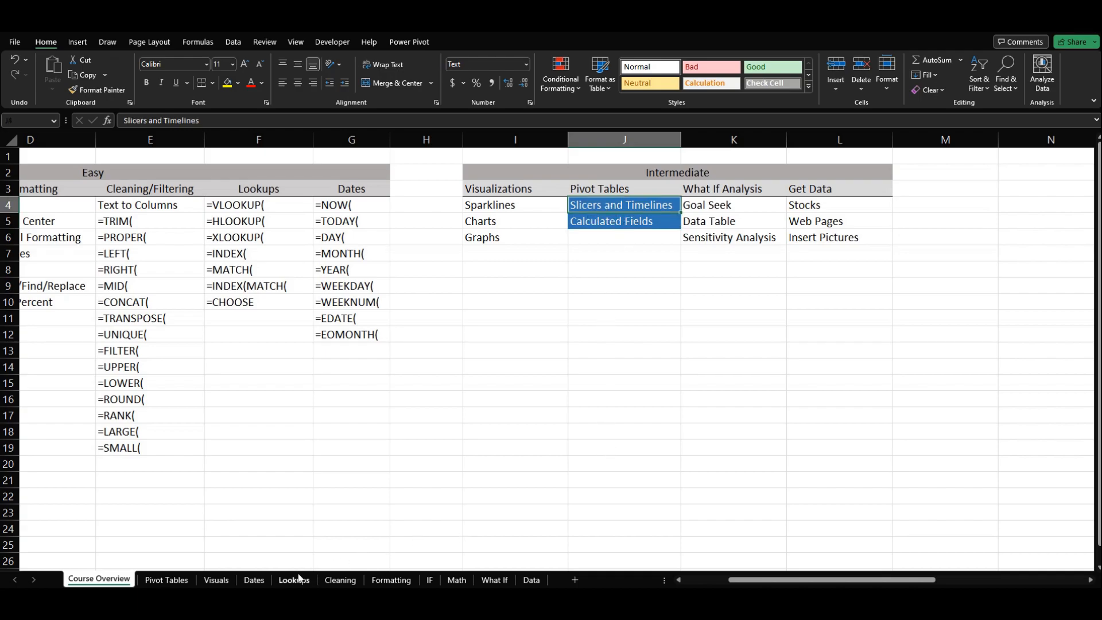
pyautogui.click(166, 580)
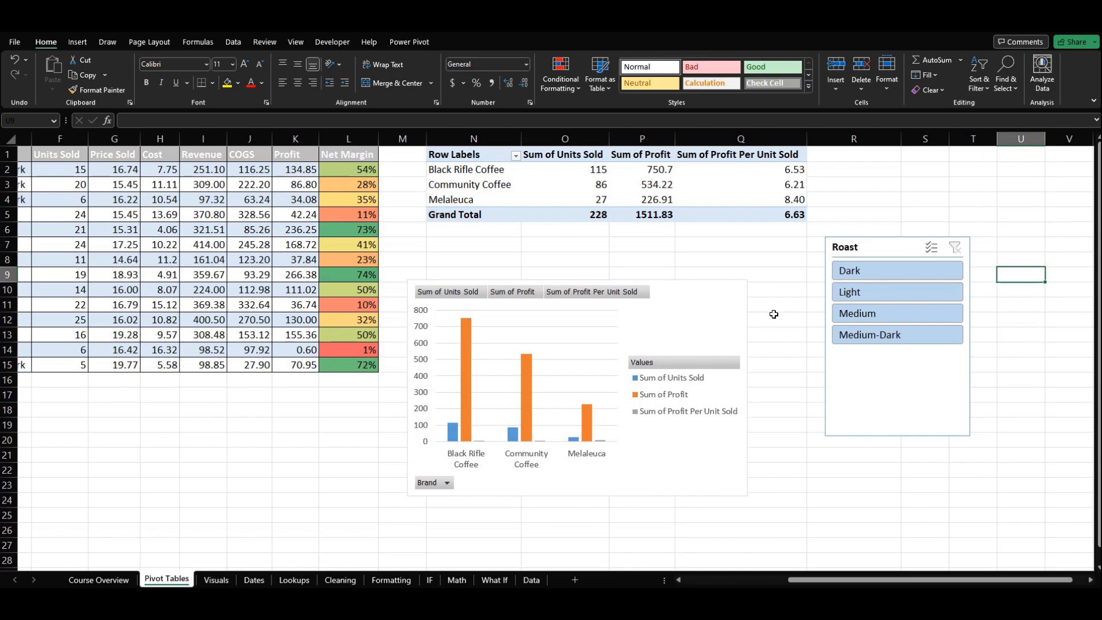
pyautogui.click(780, 276)
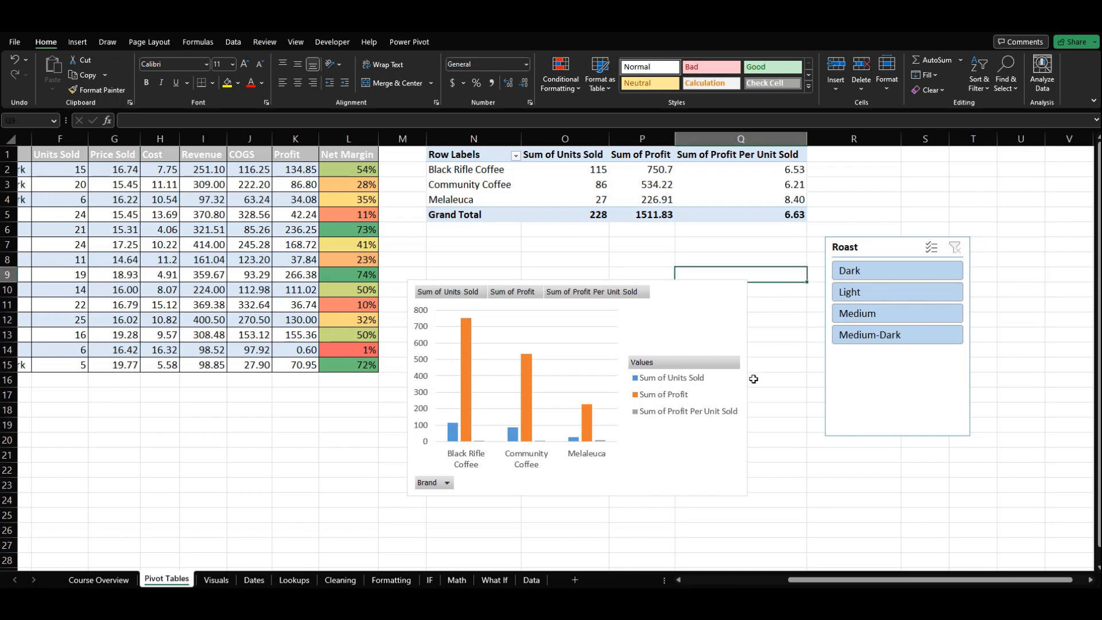